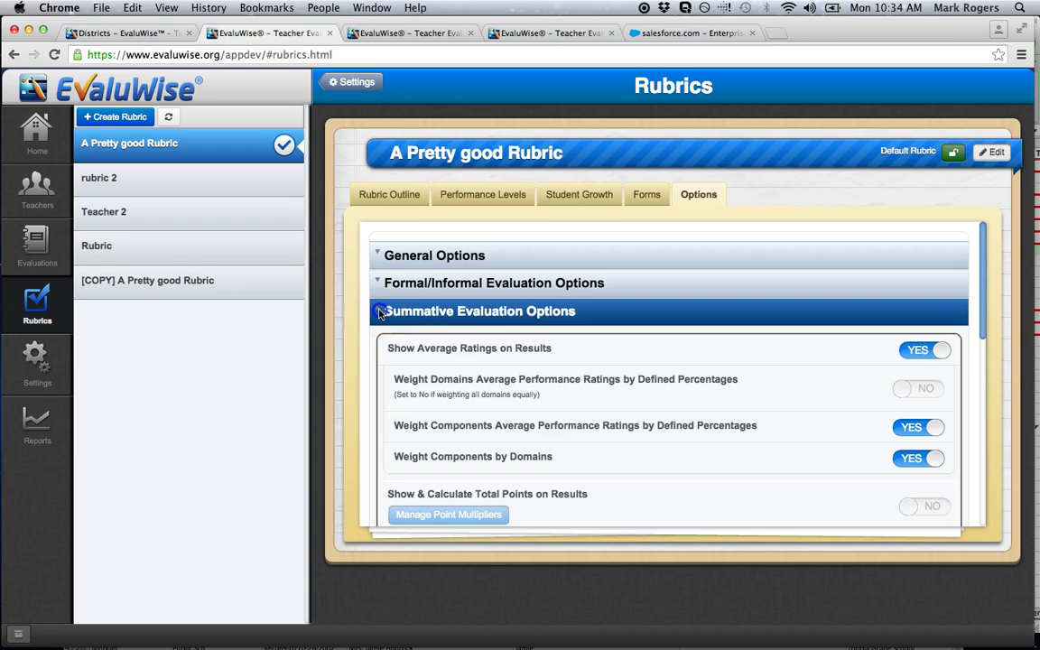
Step: Expand the rubric's Summative Evaluation Options, and review the domain averages in the results of the first listed summative evaluation
click(381, 311)
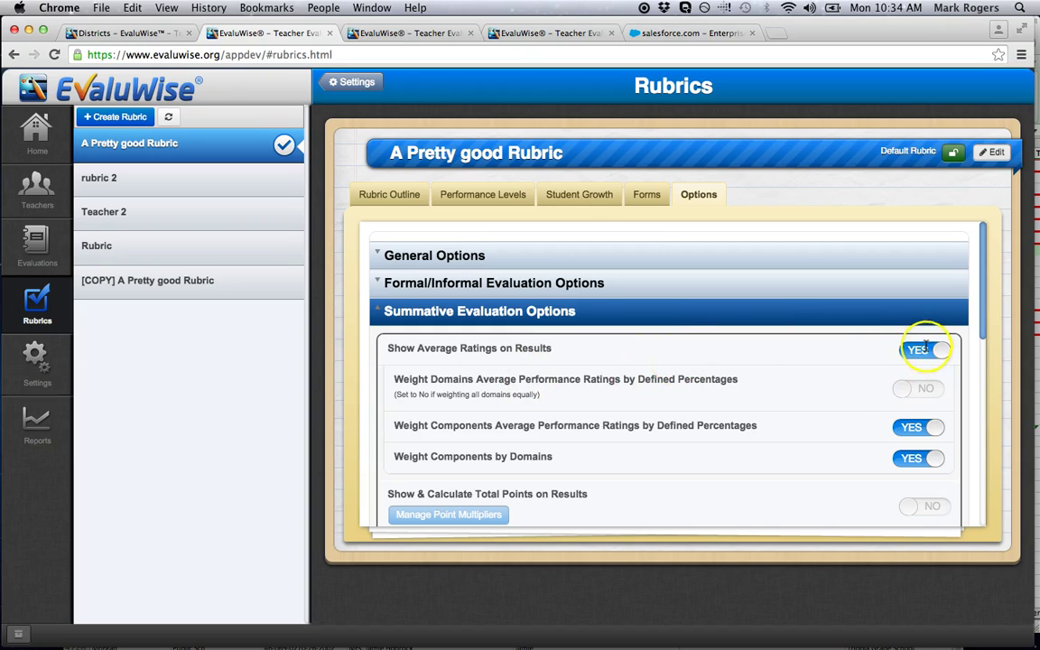
click(39, 248)
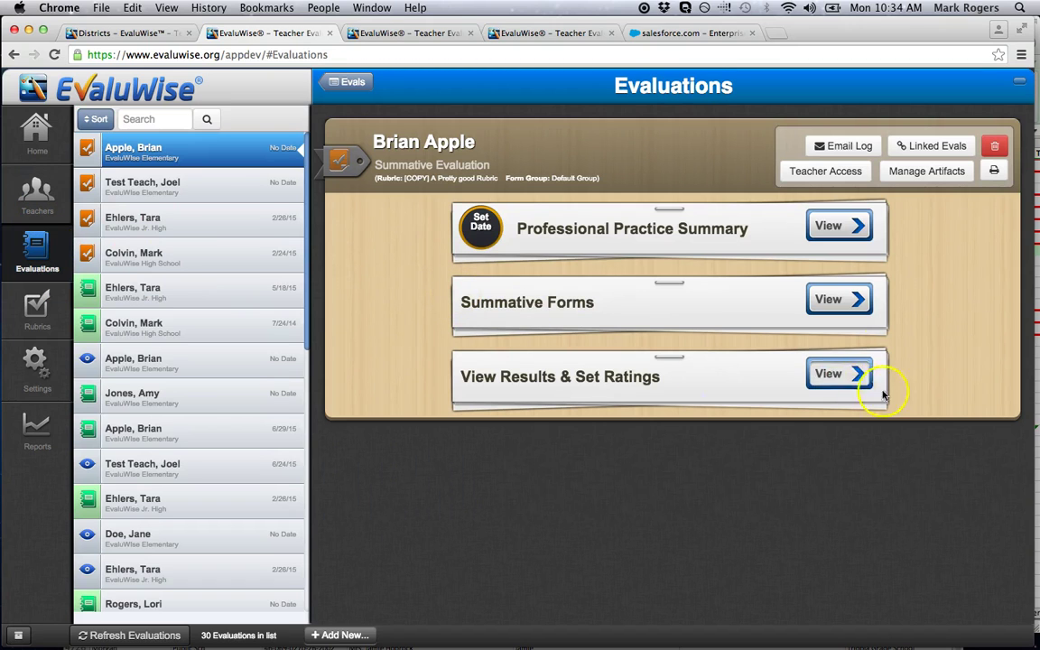
click(829, 374)
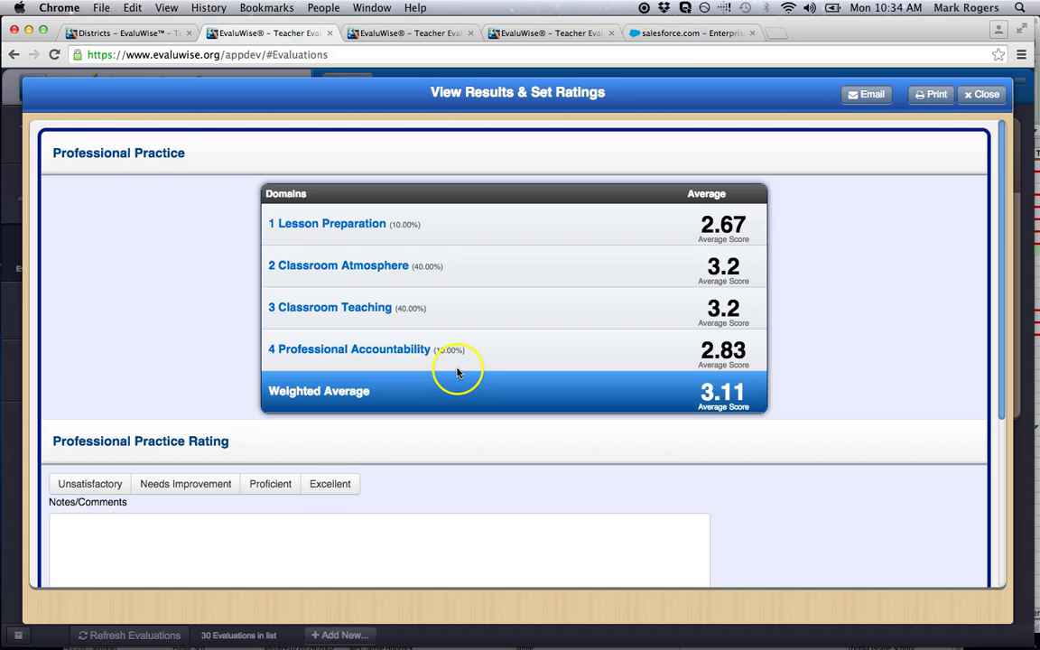
click(983, 94)
Step: Return to the rubrics and check the domain and component weights in the outline of A Pretty good Rubric
click(36, 307)
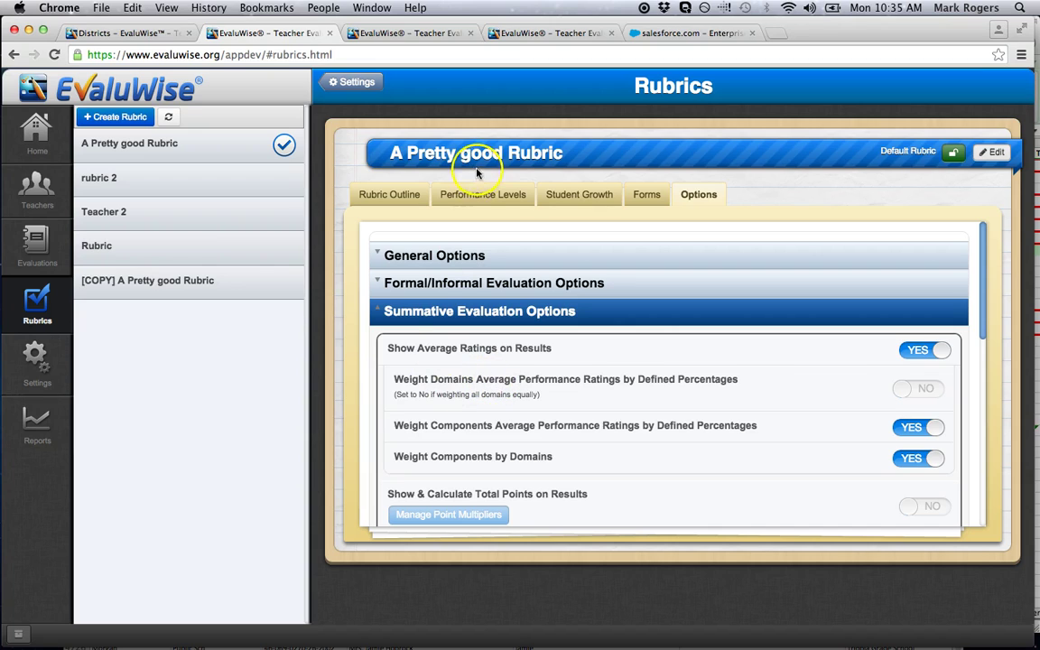
click(395, 197)
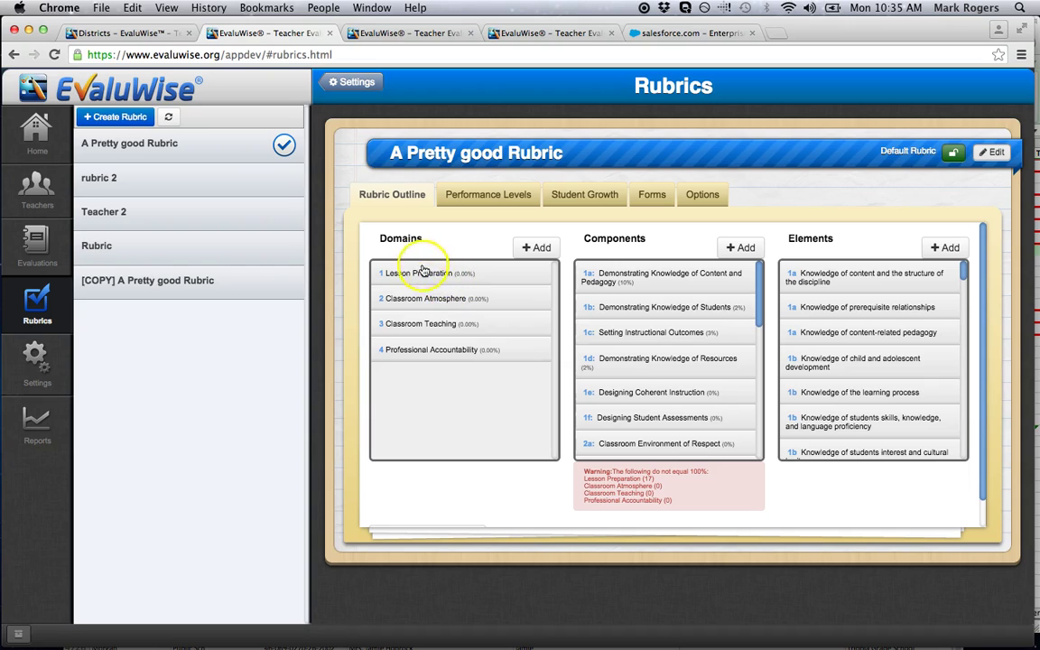
Step: Disable component weighting, enable weighting of domain averages by defined percentages, and check the rubric outline
click(701, 195)
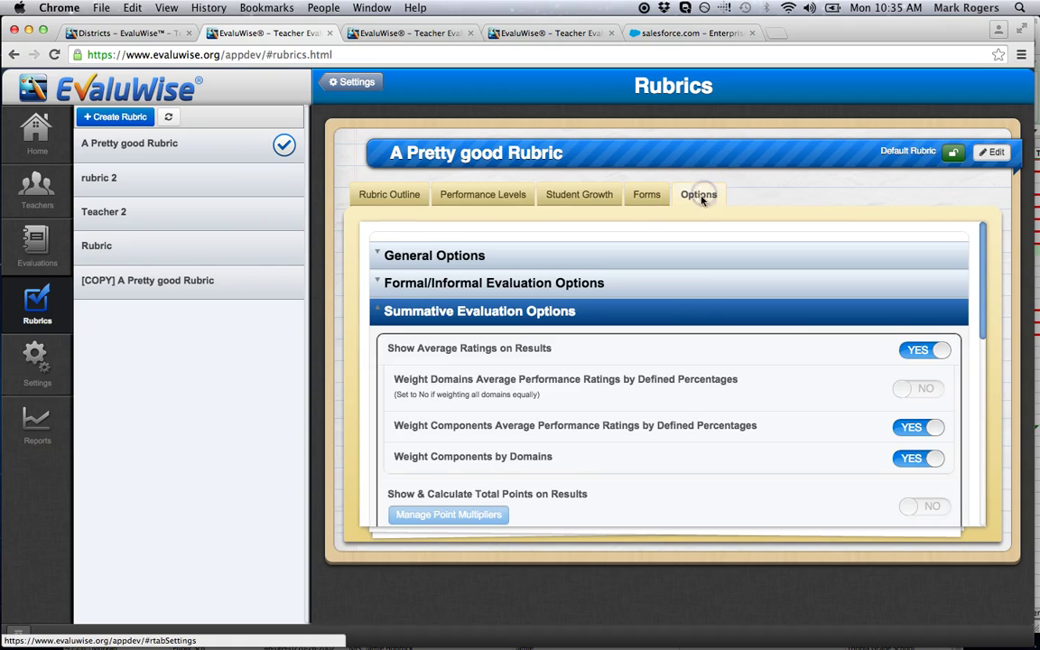
click(918, 429)
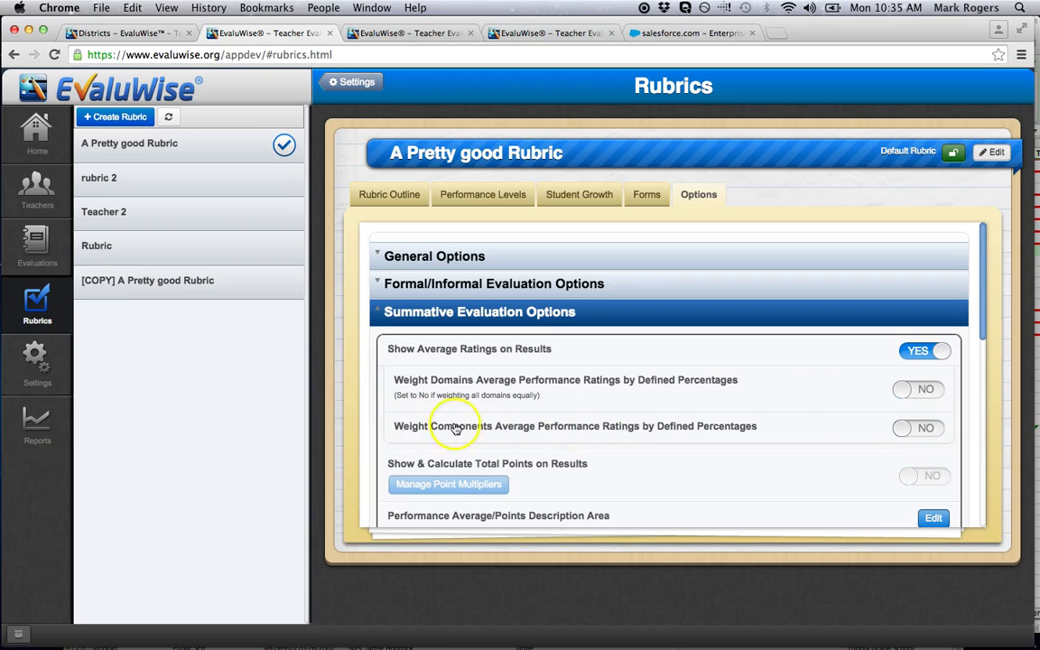
click(923, 387)
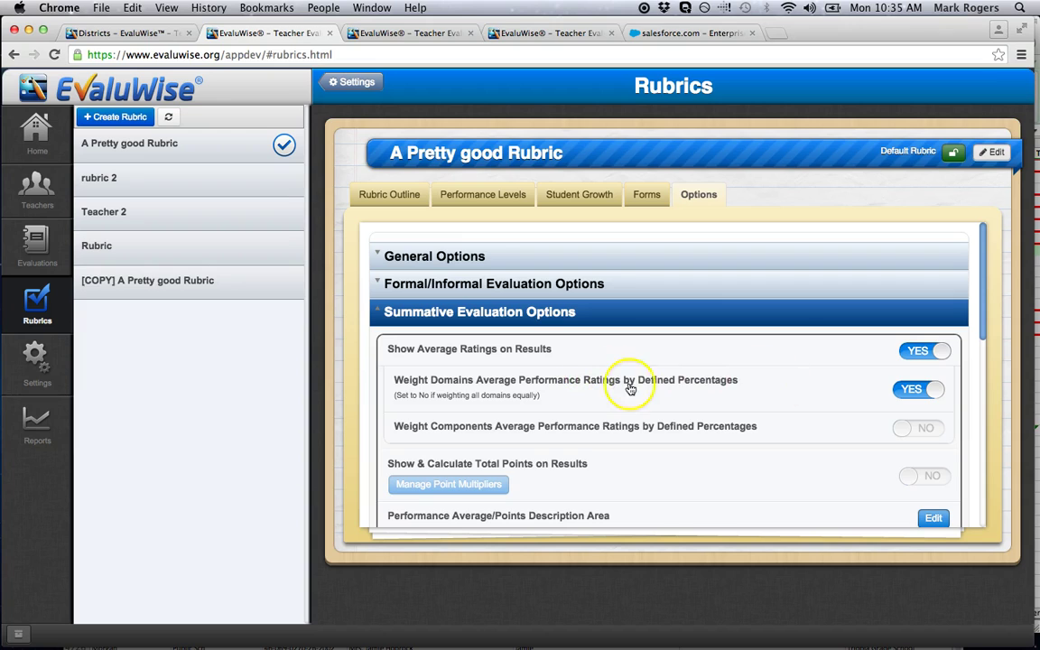
click(385, 193)
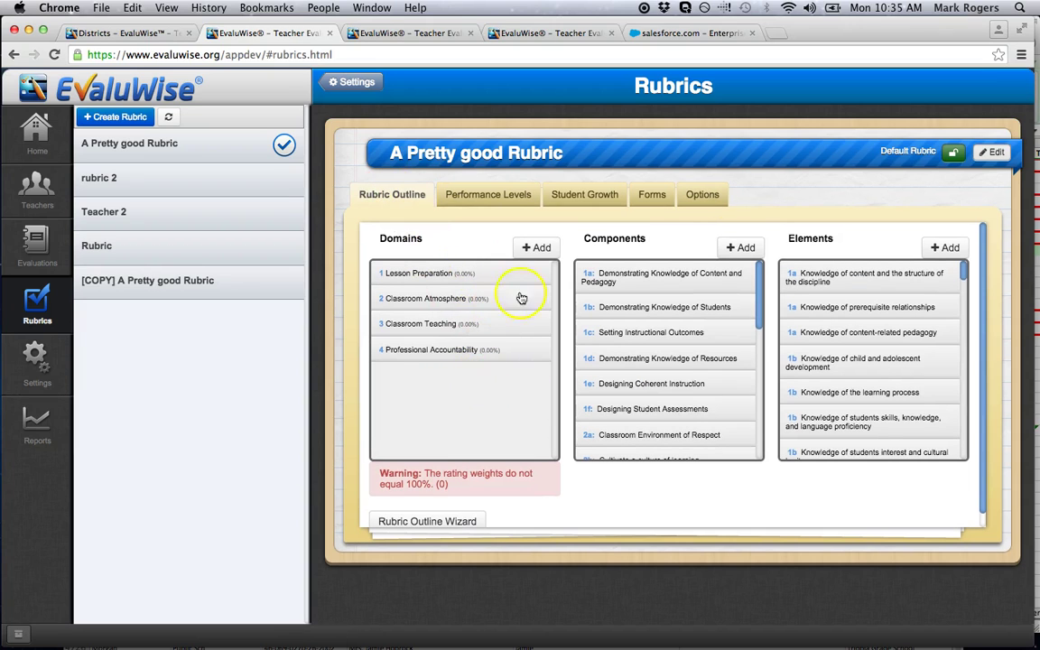
Step: Set domain weighting by defined percentages to No and component weighting to Yes in the summative options, and check the rubric outline
click(701, 196)
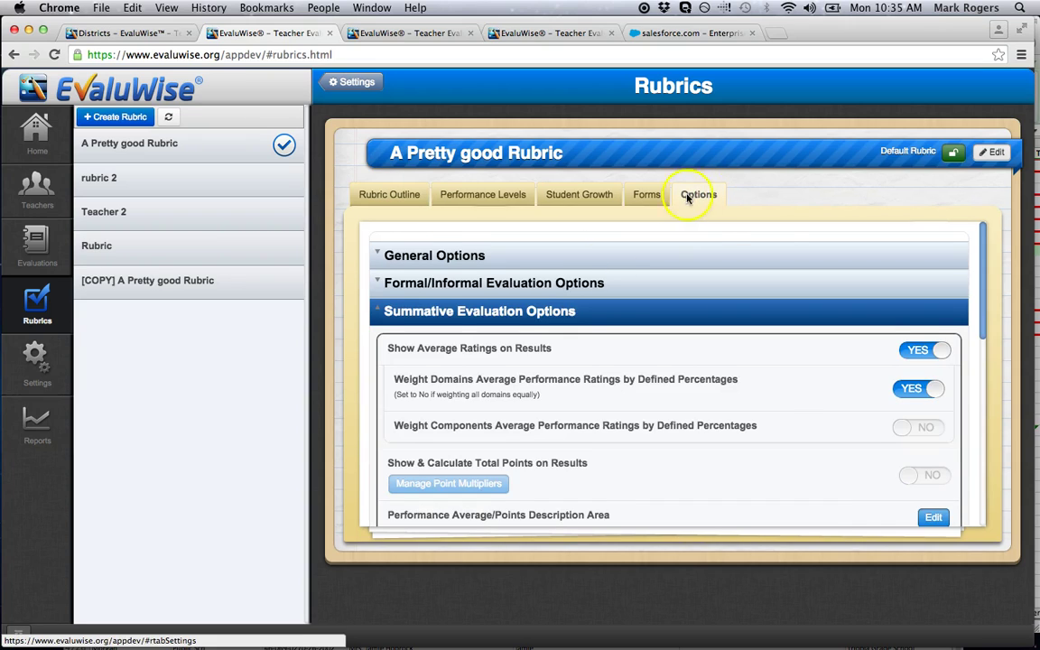
click(912, 391)
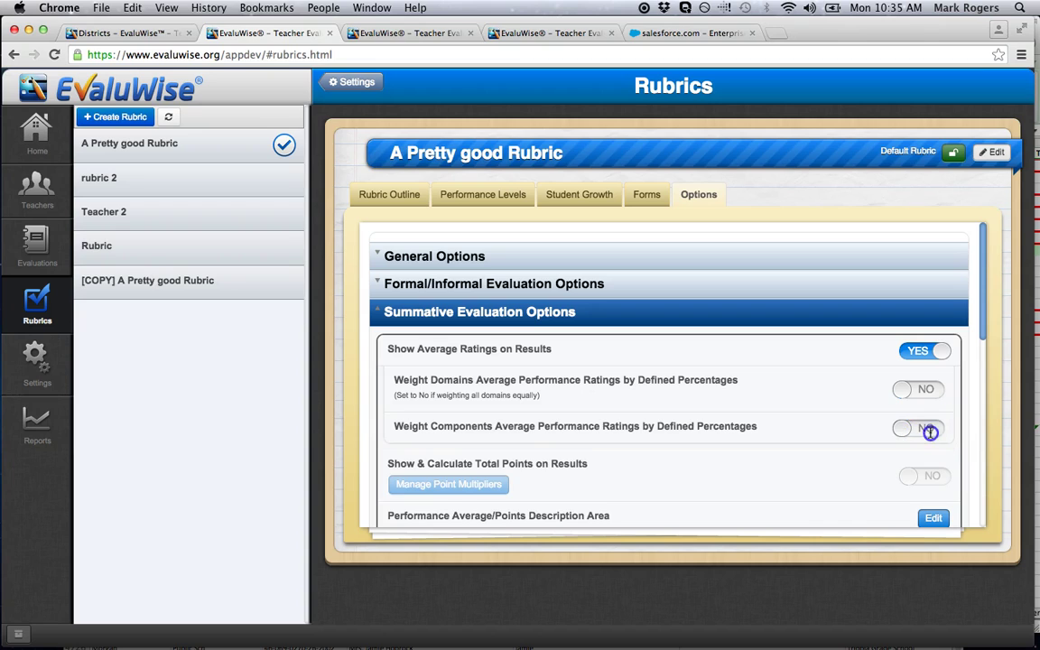
click(930, 430)
scroll(625, 449, down, 2)
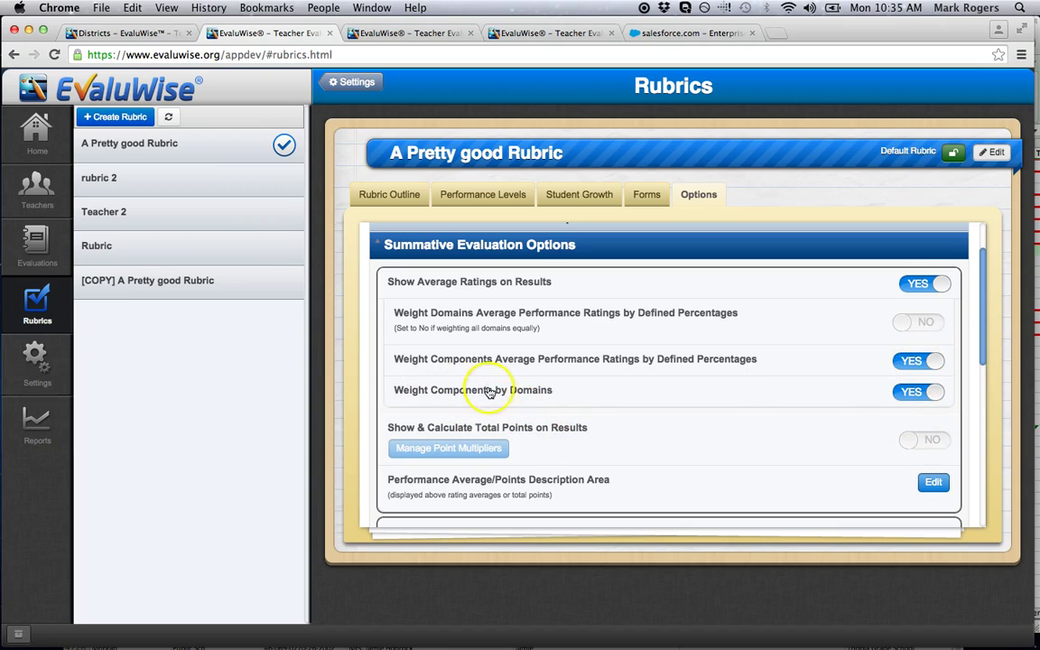
click(402, 199)
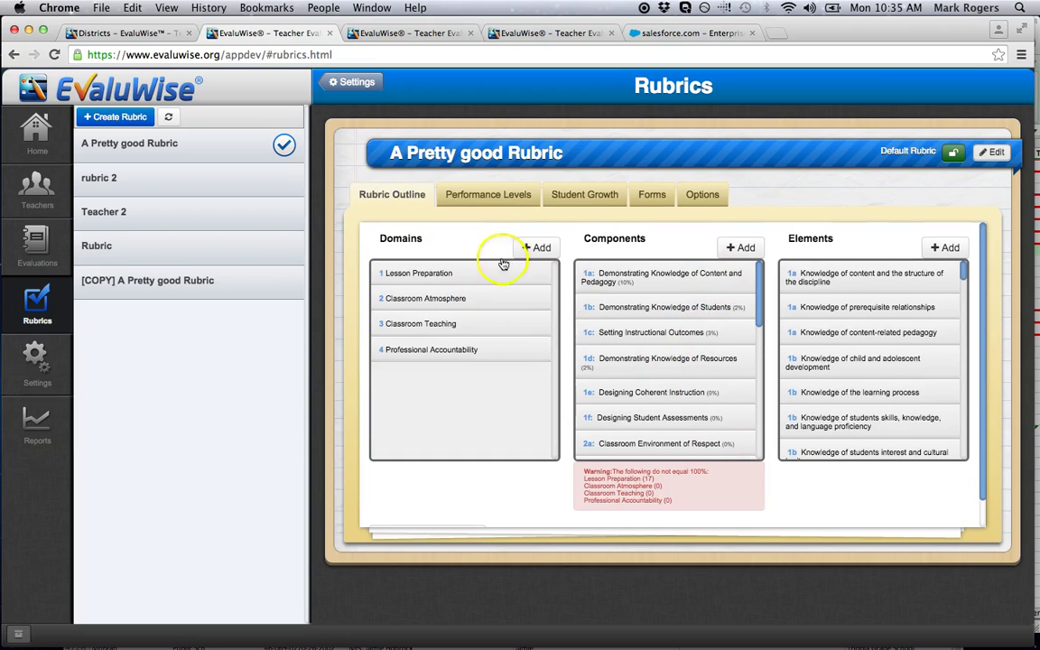
Step: Set Weight Components by Domains to No and check the component weights in the rubric outline
click(703, 197)
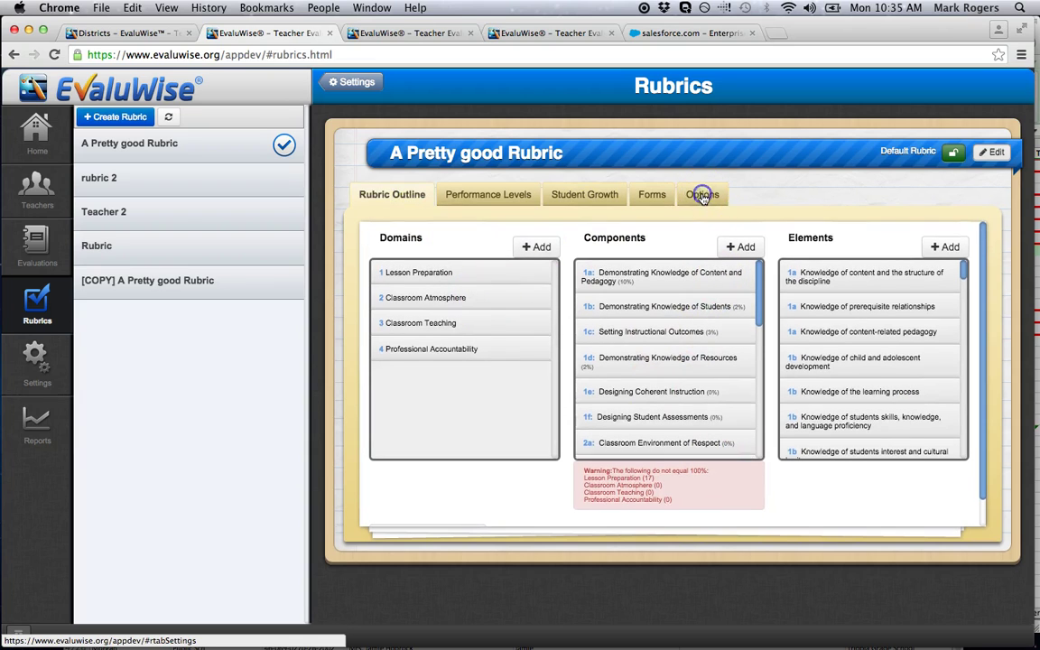
click(910, 390)
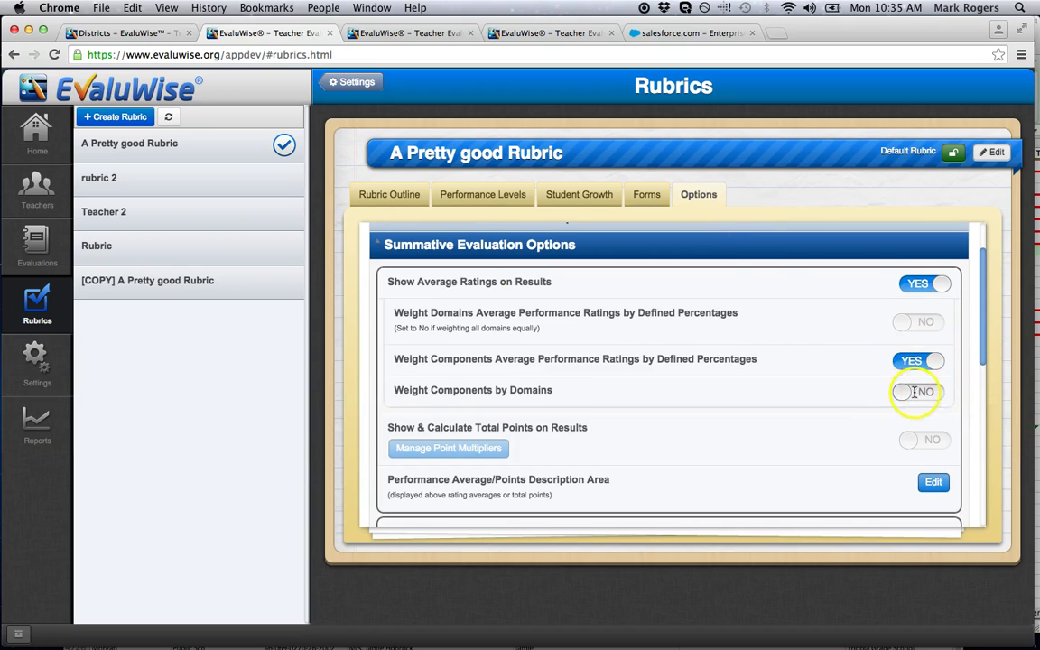
click(373, 198)
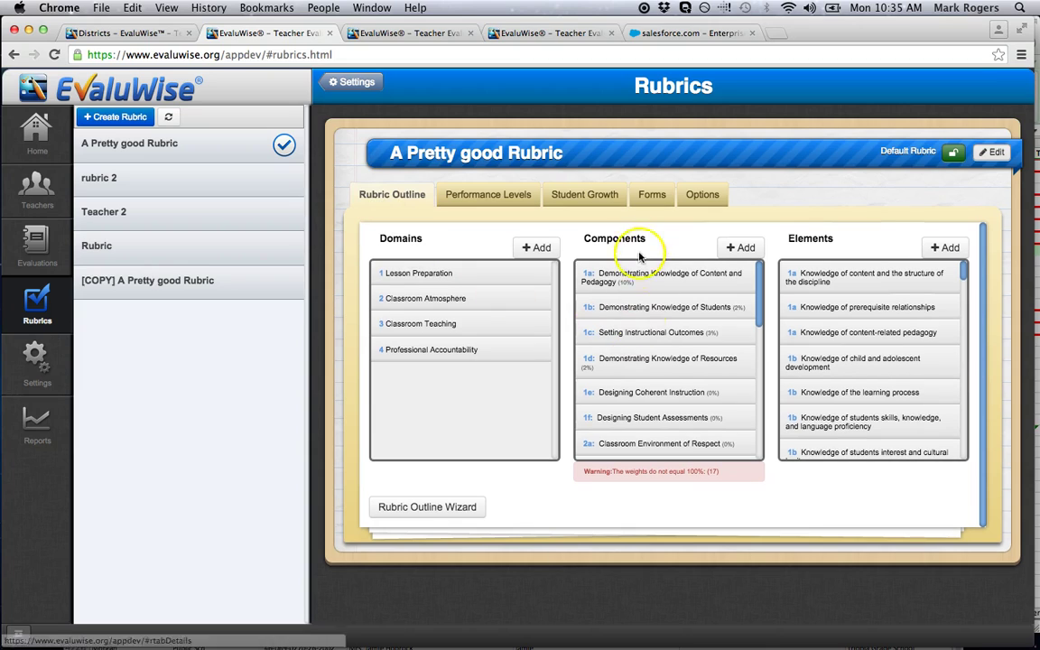
Step: Set Weight Components by Domains to Yes and check the domain weights in the rubric outline
click(703, 195)
click(930, 394)
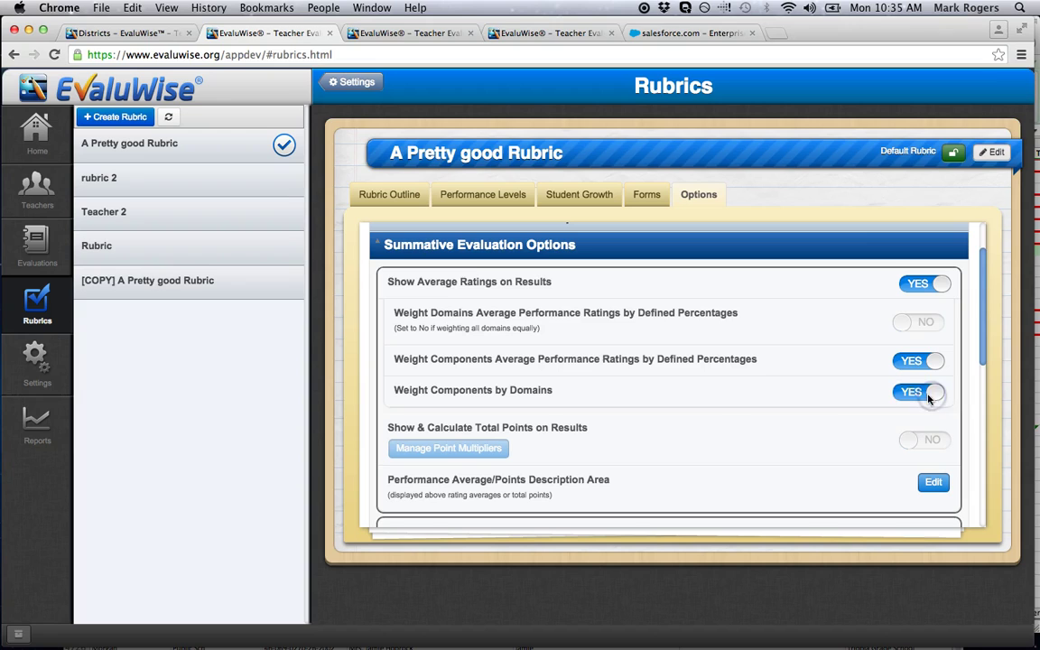
click(386, 196)
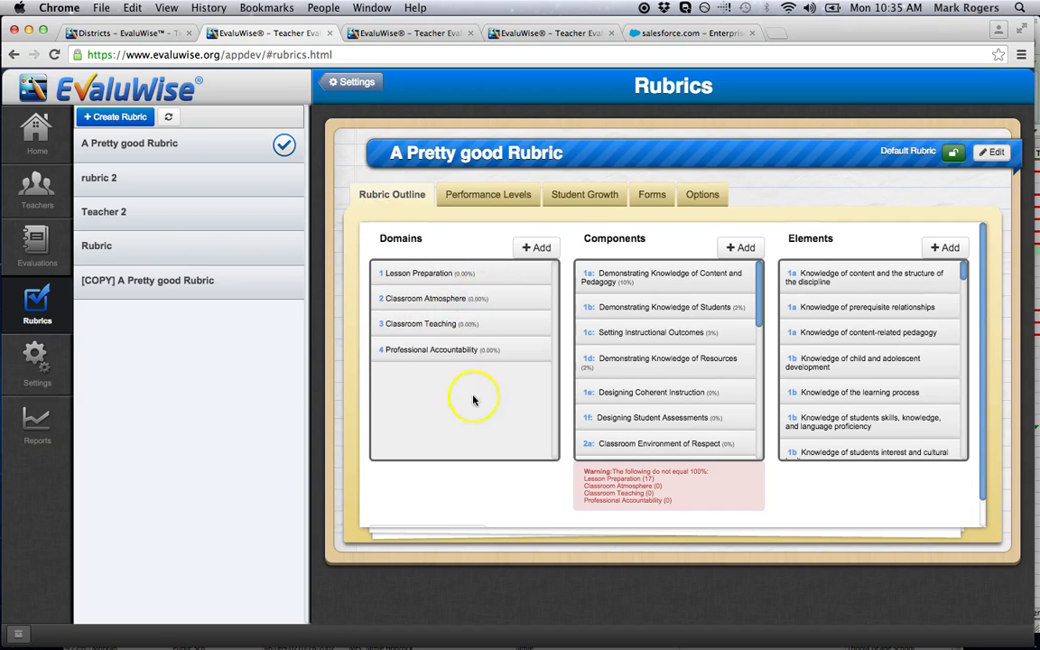
Step: Turn off Show Average Ratings on Results and turn on Show & Calculate Total Points on Results for summative evaluations
click(704, 201)
scroll(790, 418, down, 1)
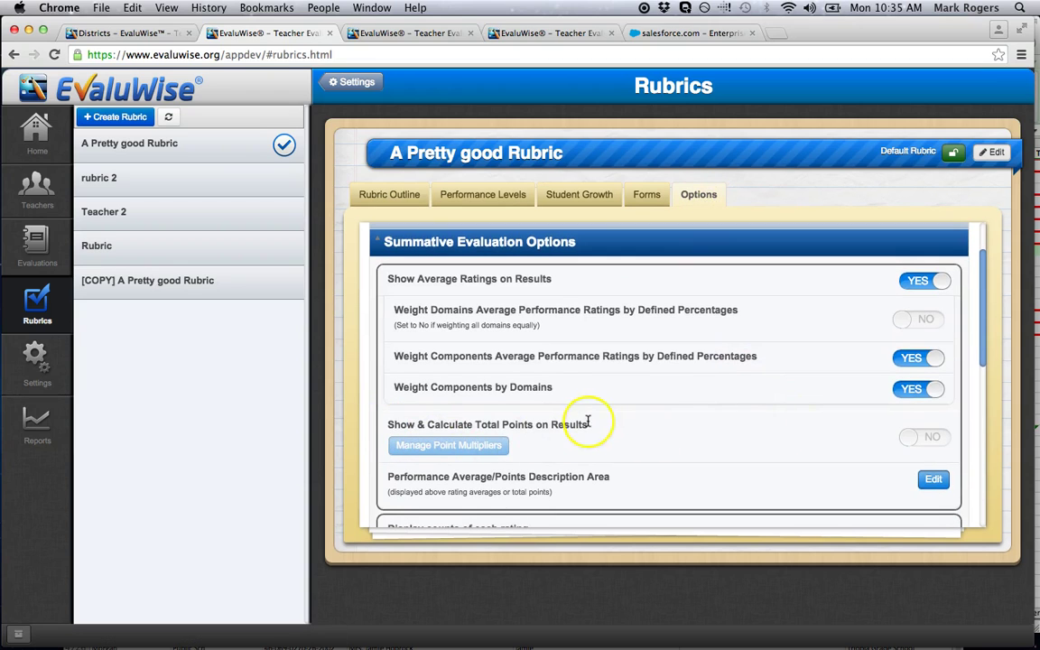
click(919, 282)
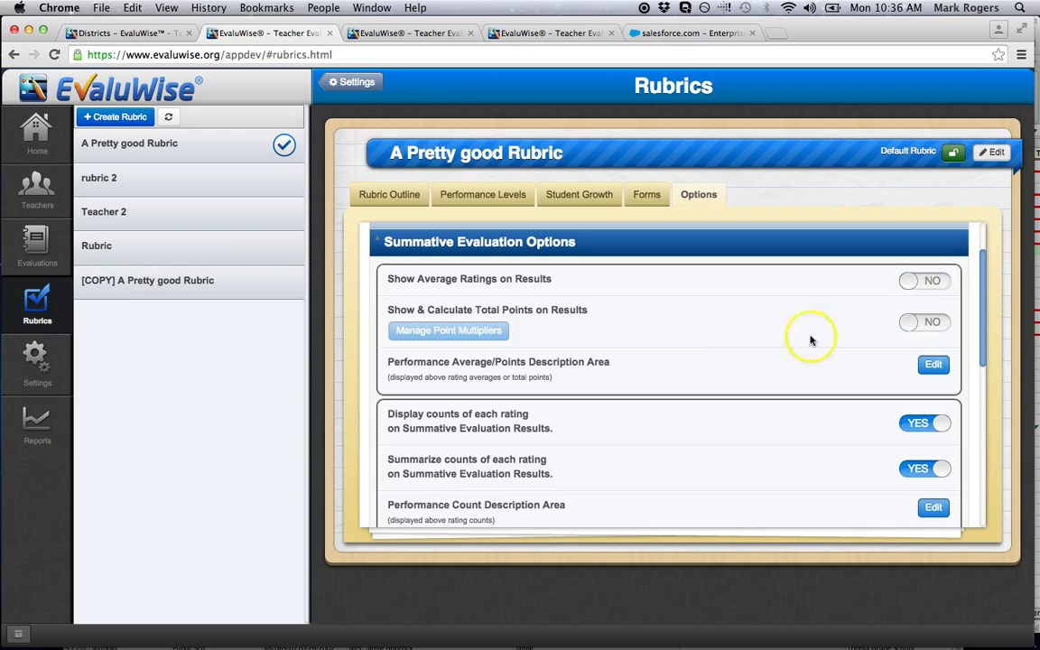
click(937, 321)
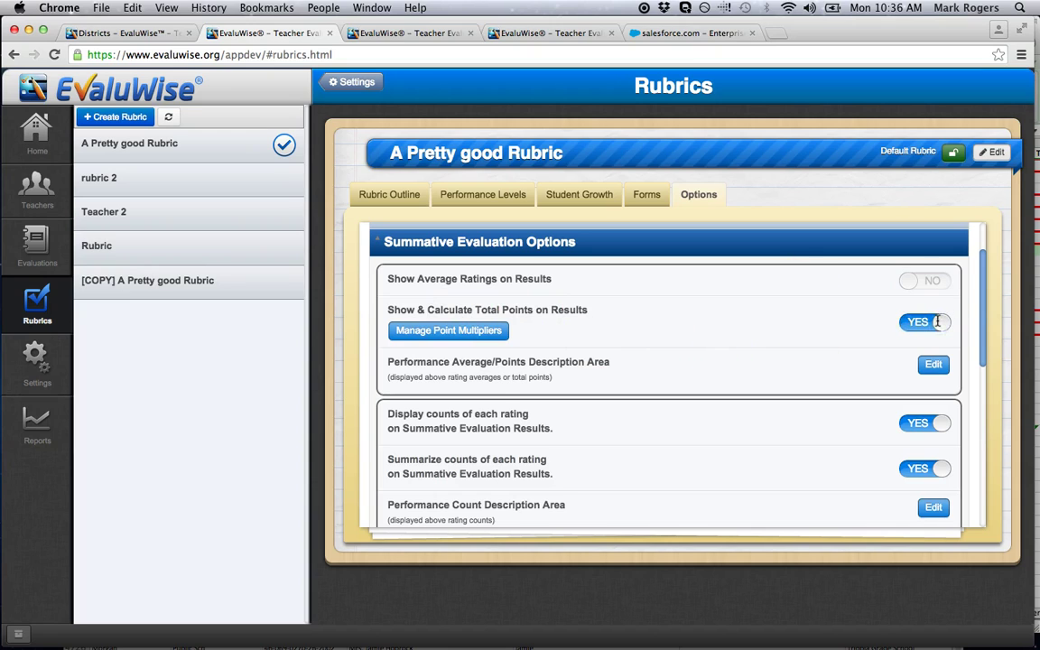
Step: Review the component point multipliers and the text of the Performance Average/Points Description Area
click(455, 334)
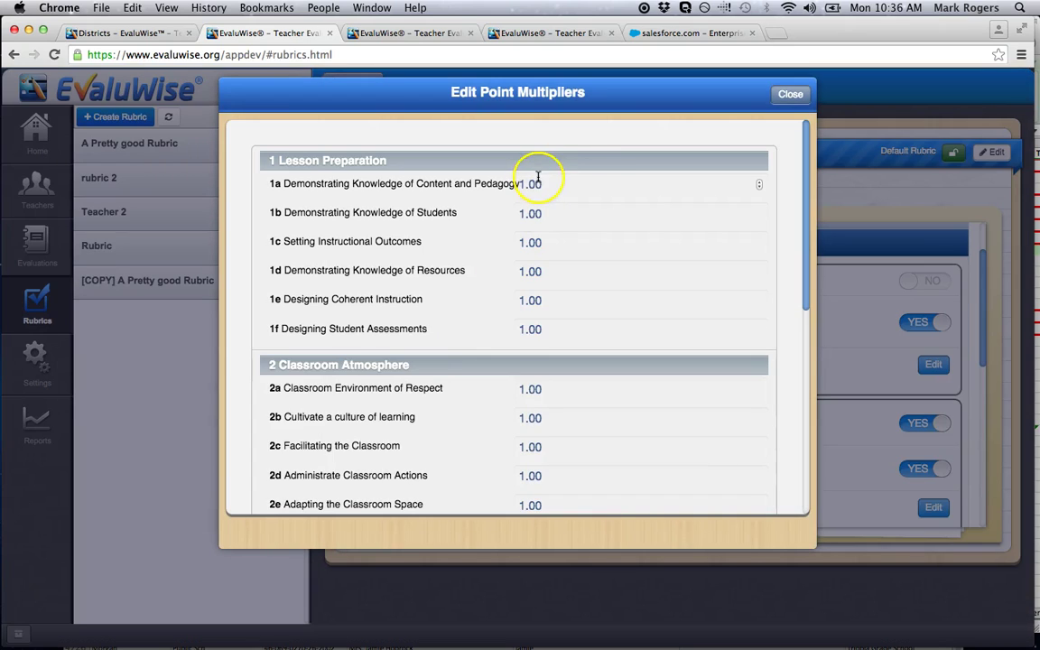
click(552, 187)
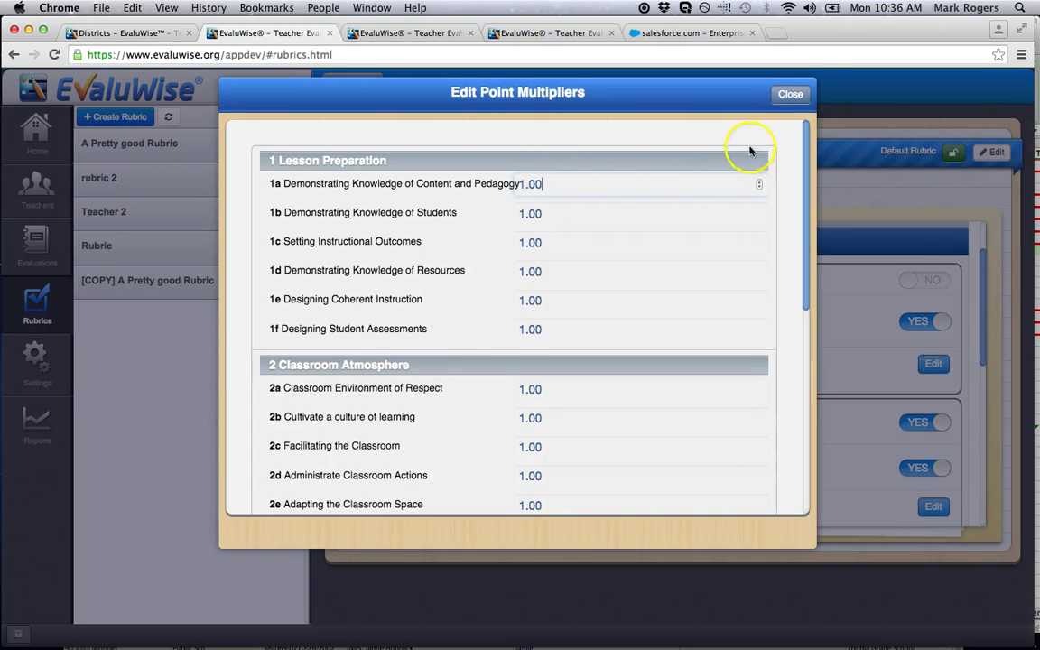
click(788, 95)
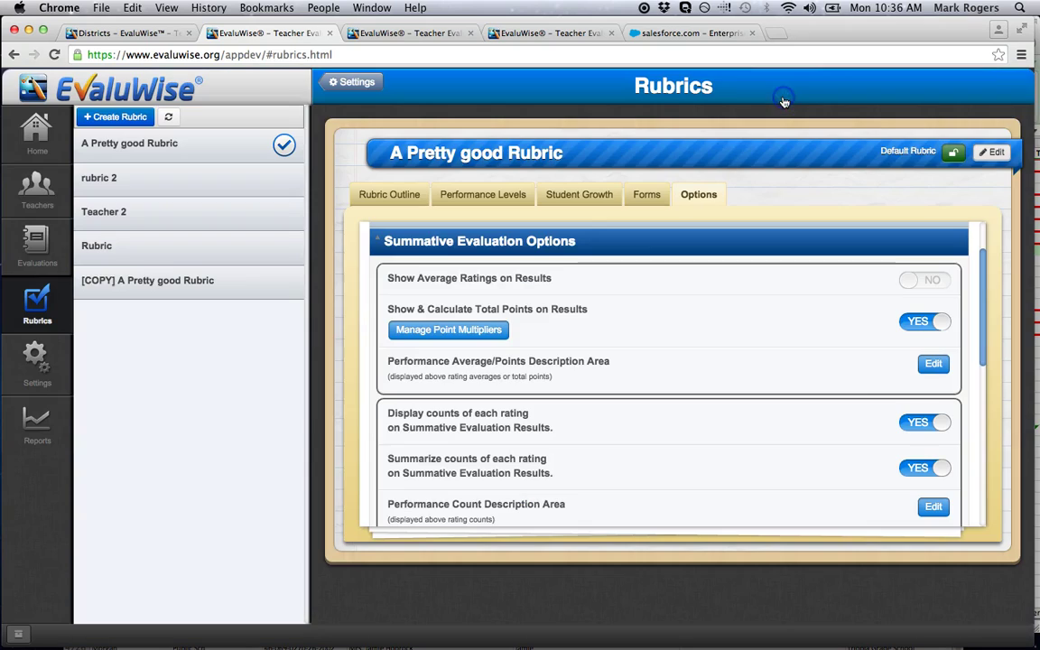
click(934, 365)
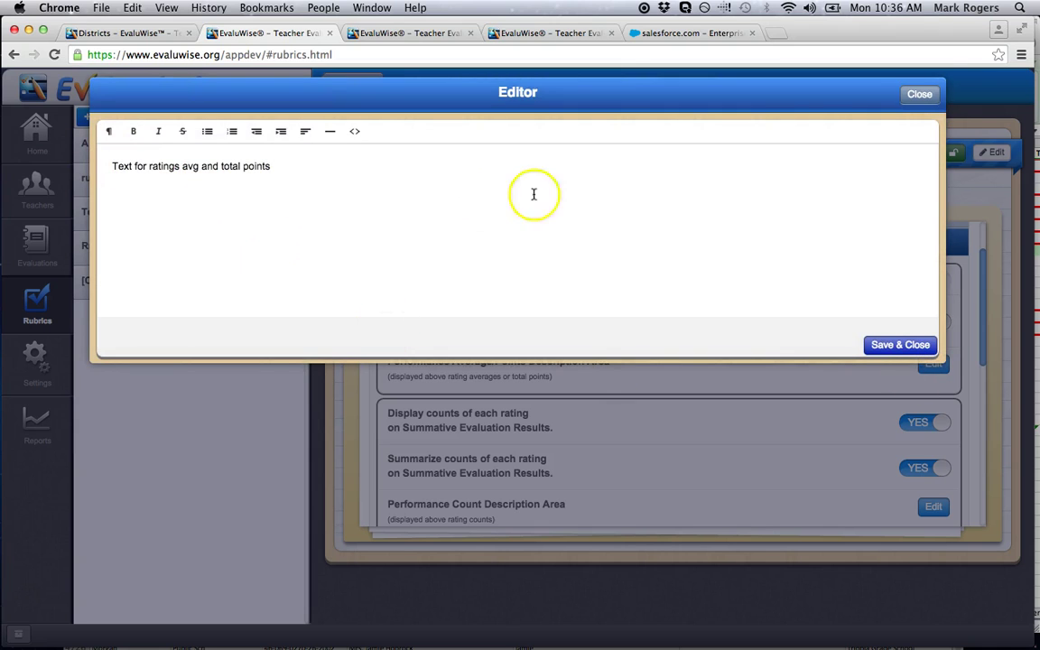
click(921, 95)
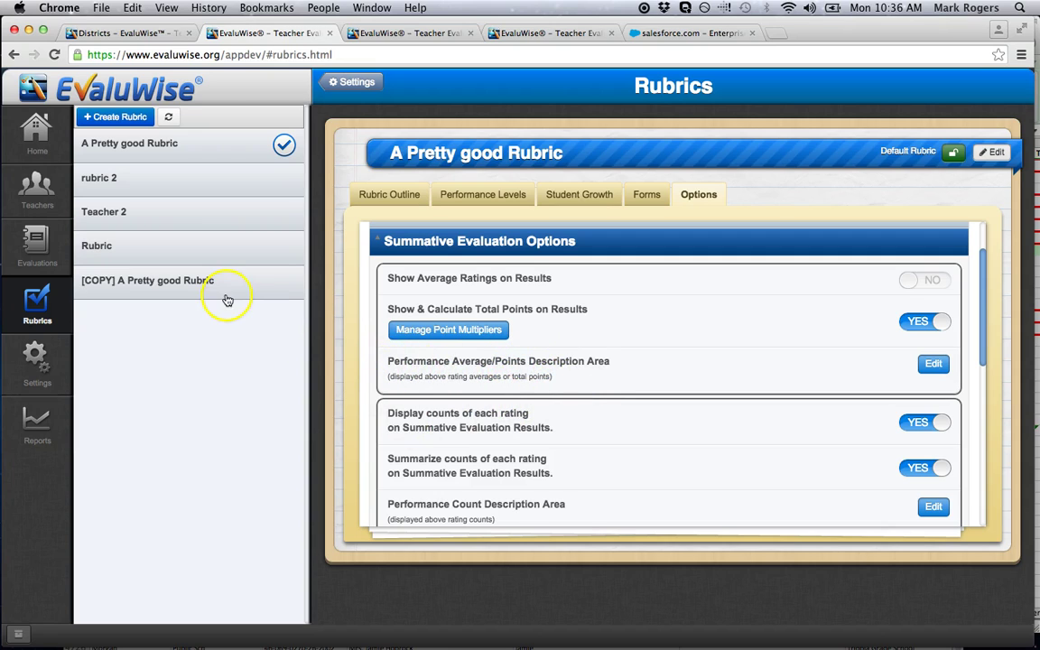
Step: Review the rating counts and domain ratings in the results of the second listed summative evaluation, which uses A Pretty good Rubric
click(36, 246)
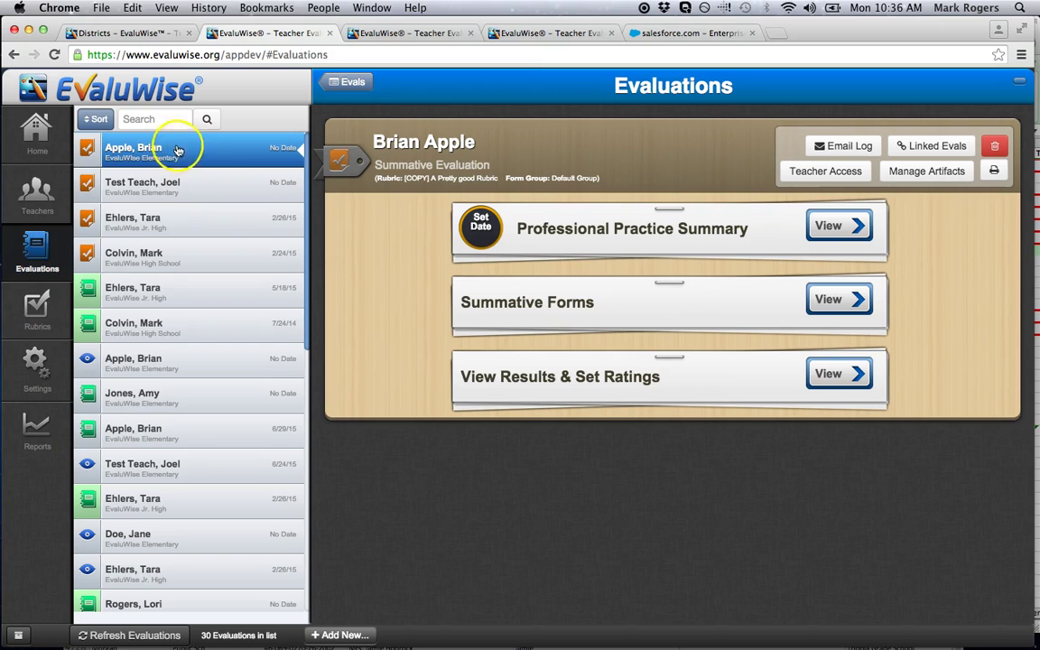
click(199, 181)
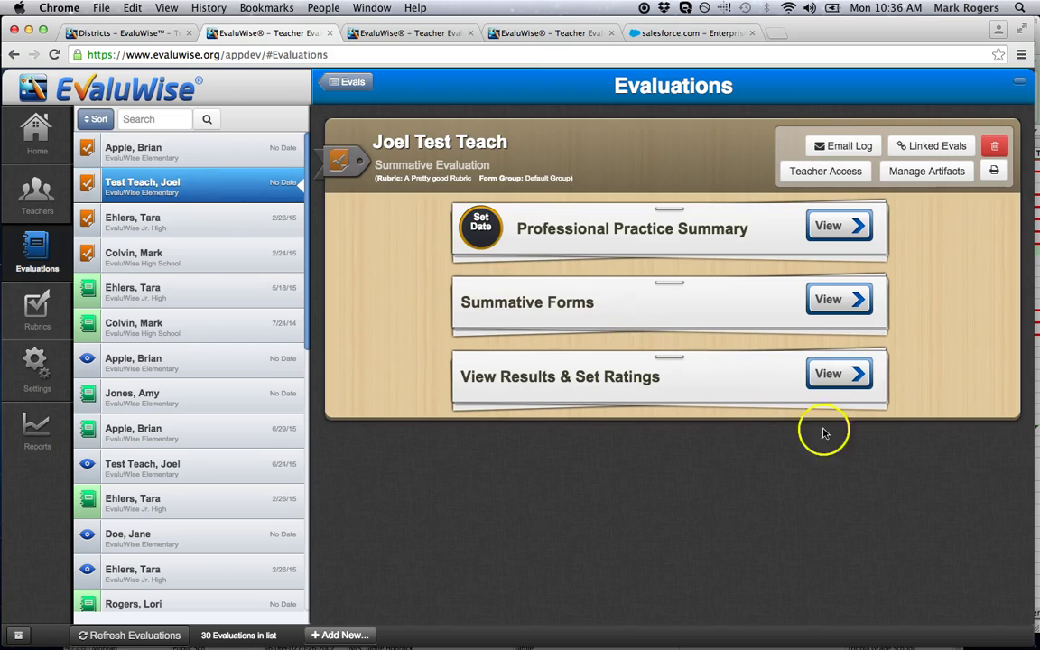
click(840, 373)
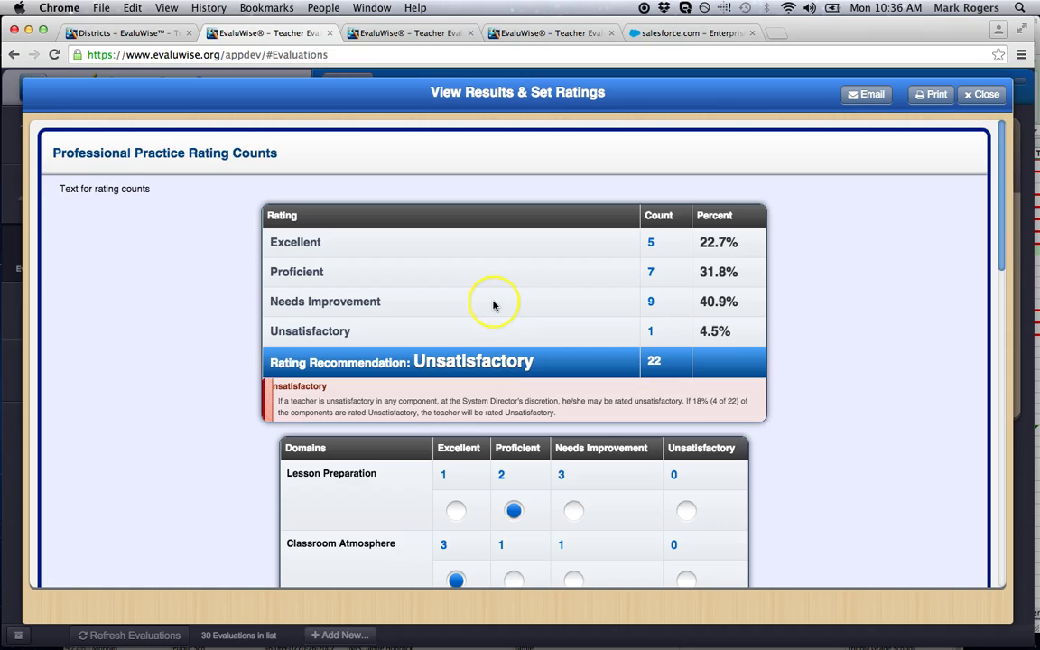
scroll(493, 305, down, 5)
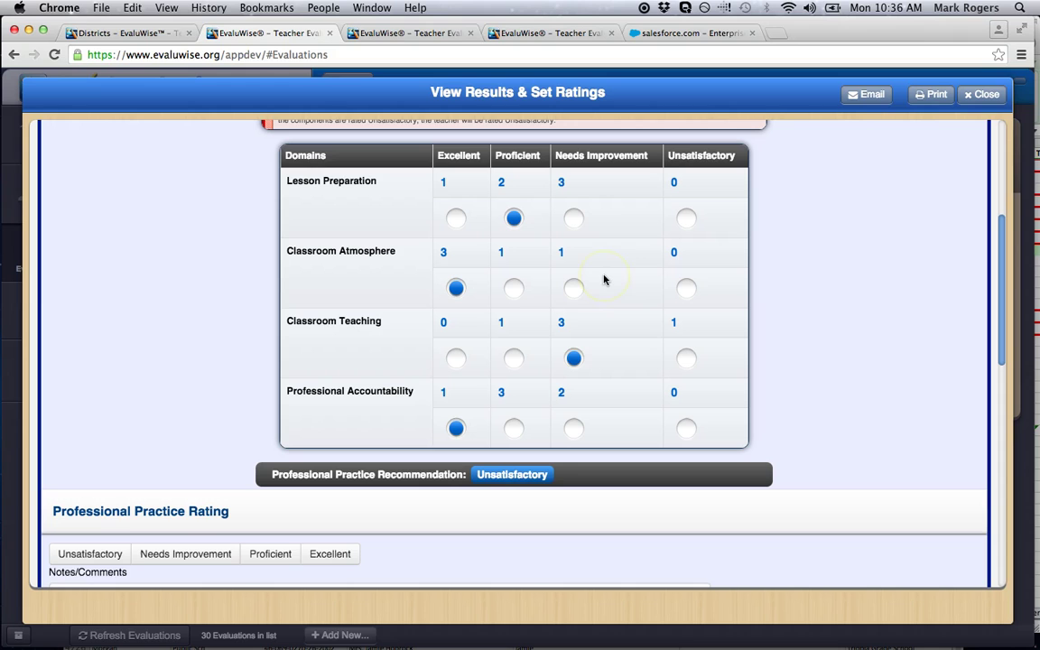
click(985, 94)
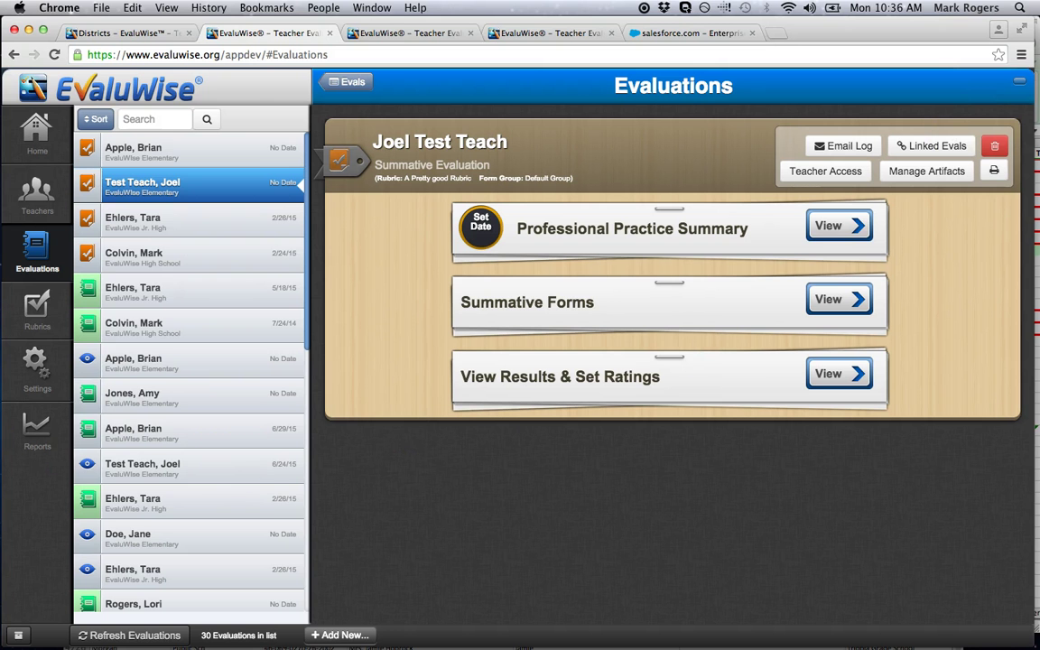
Step: Examine the rating count, description and performance rule options in the rubric's summative evaluation settings
click(36, 316)
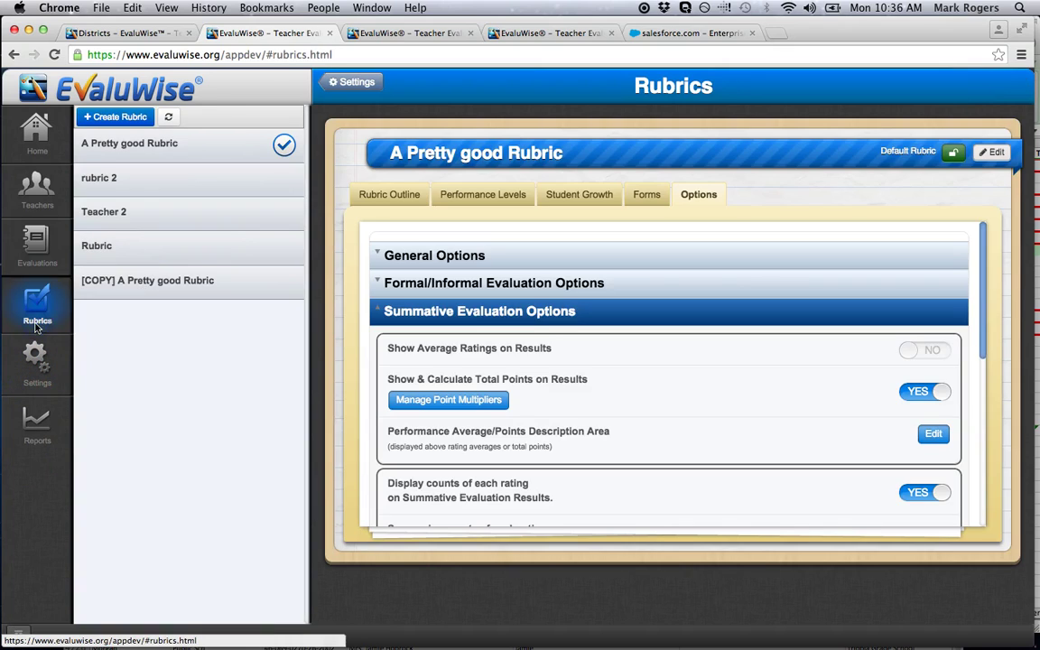
scroll(668, 411, down, 2)
scroll(681, 403, down, 3)
scroll(681, 402, down, 3)
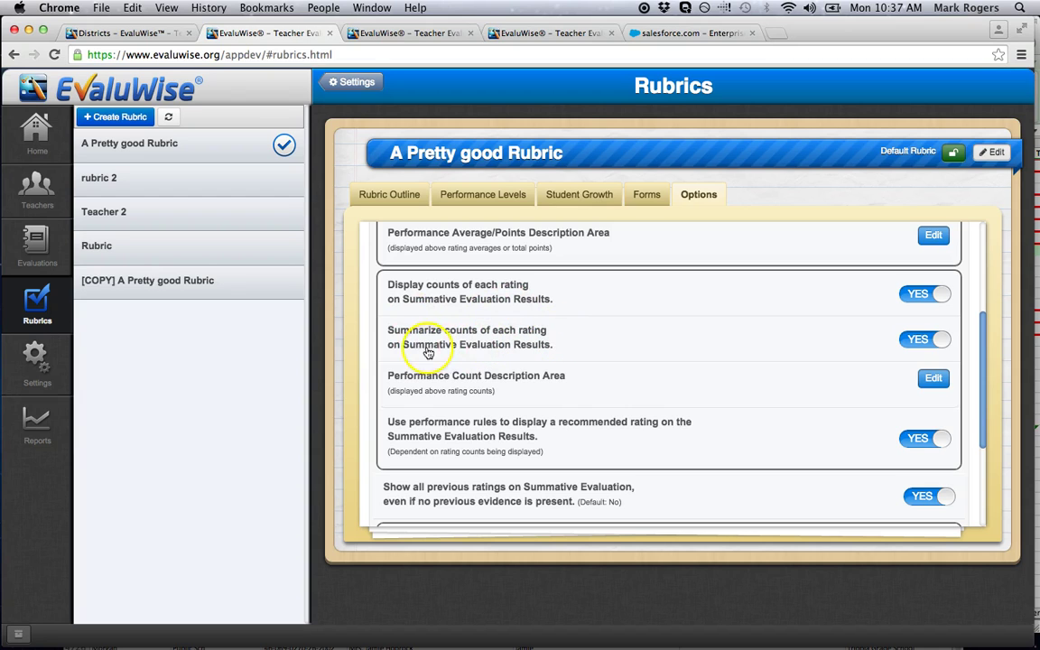
Step: Review the summarized rating counts and the rating counts per domain in the open summative evaluation's results
click(35, 240)
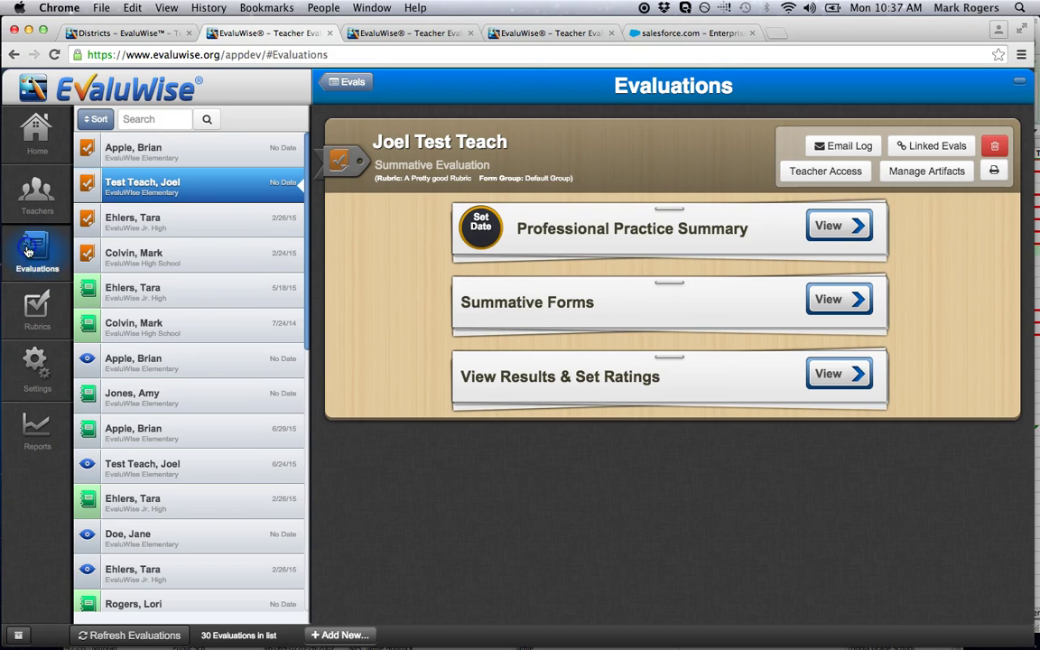
click(829, 370)
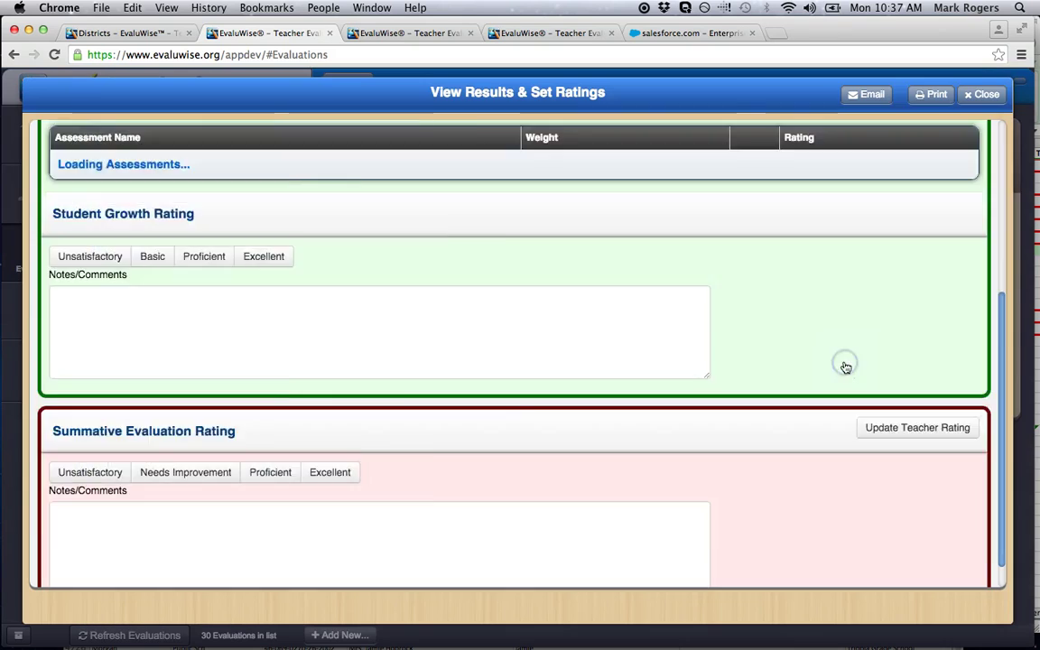
scroll(746, 340, up, 5)
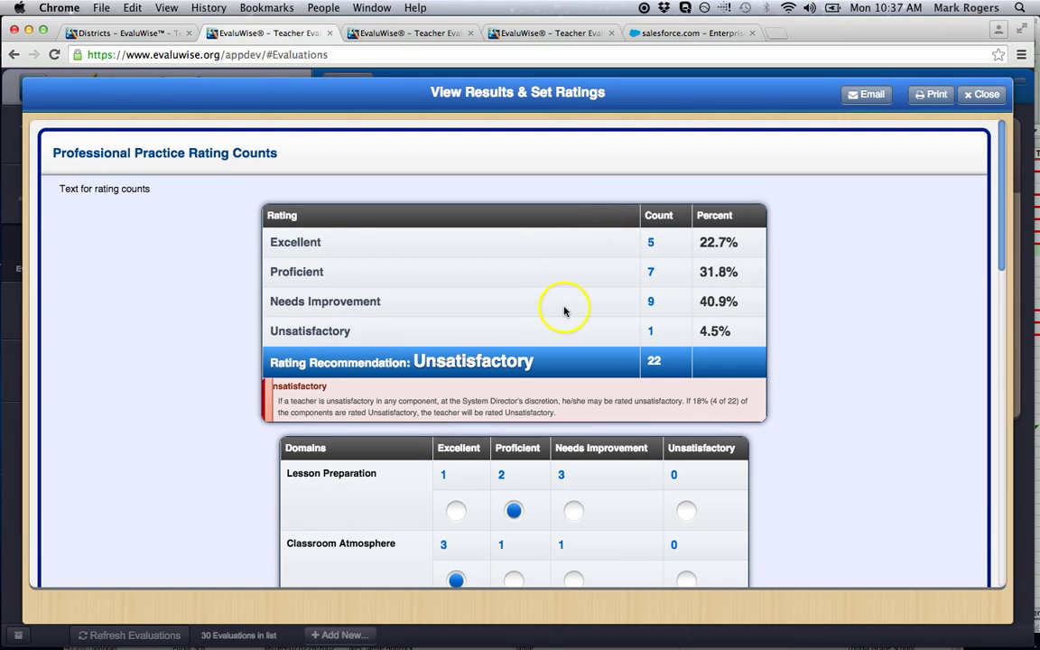
scroll(596, 218, down, 5)
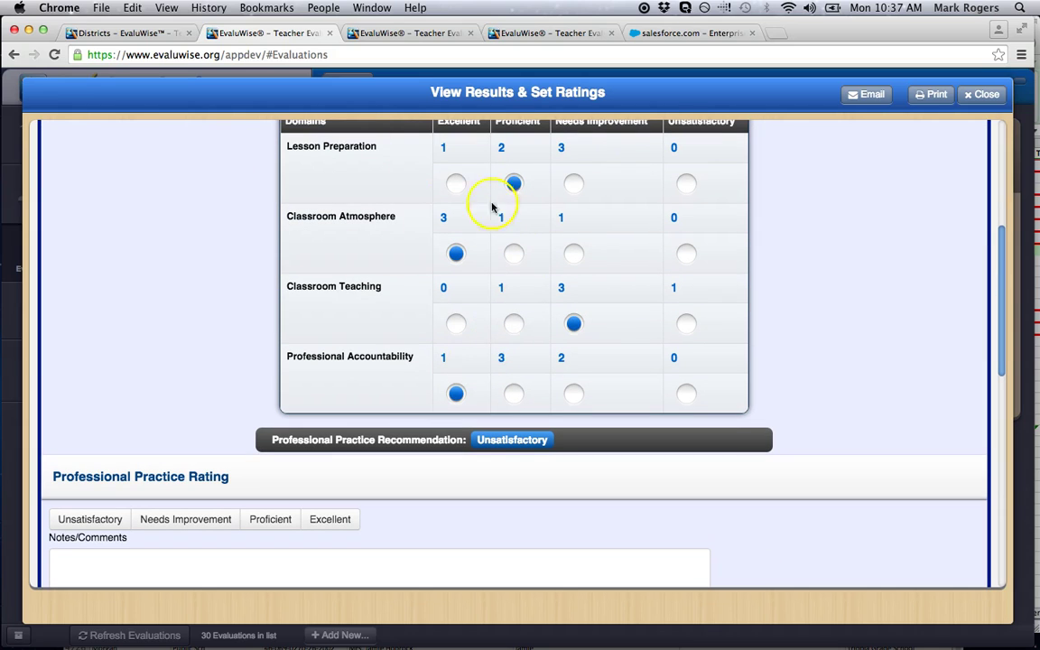
click(987, 94)
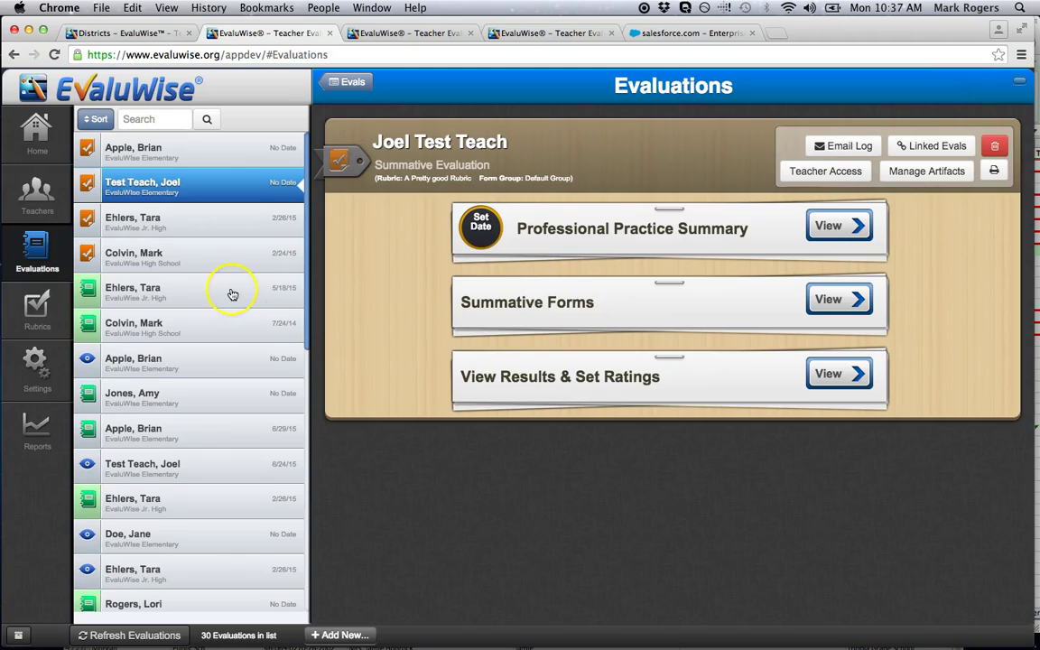
Step: Compare the rubric's Performance Count Description Area option with the text above the rating counts in the summative evaluation's results
click(38, 305)
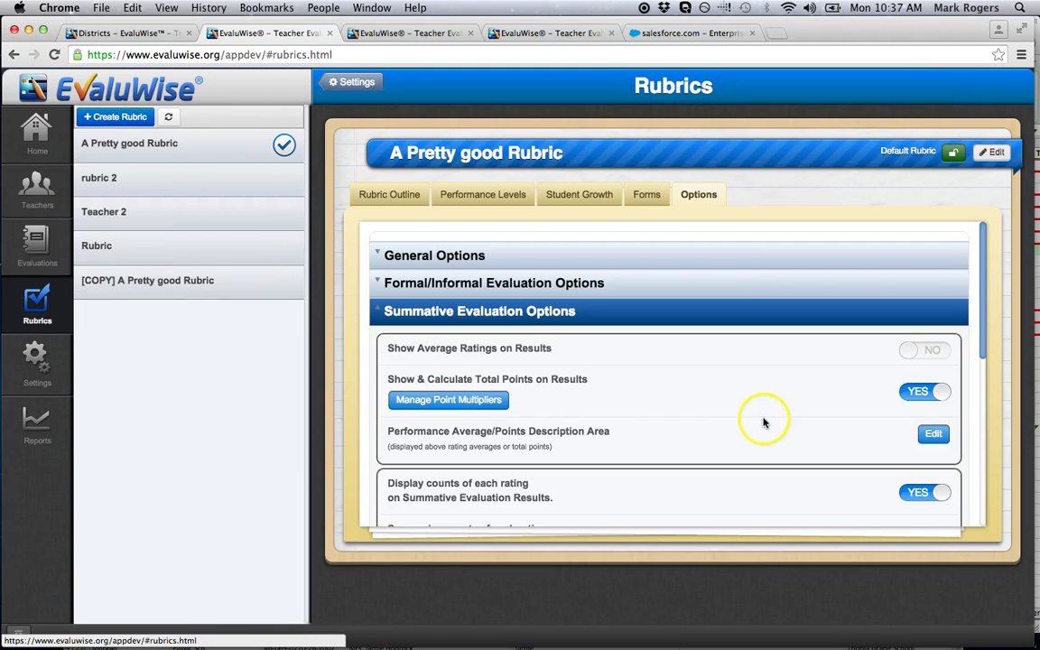
scroll(763, 423, down, 5)
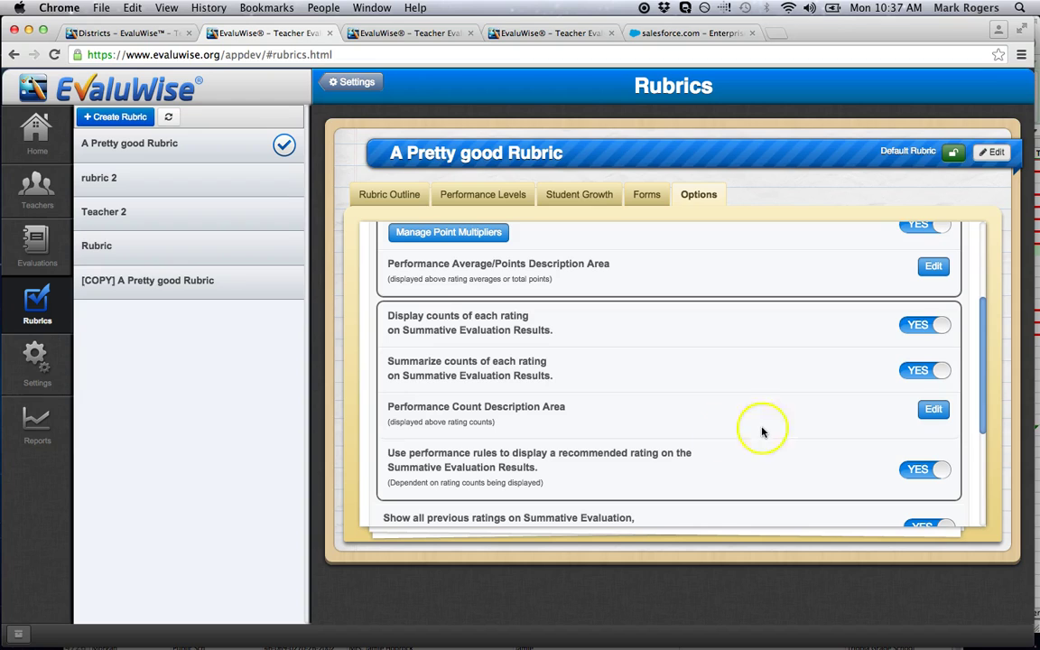
click(29, 244)
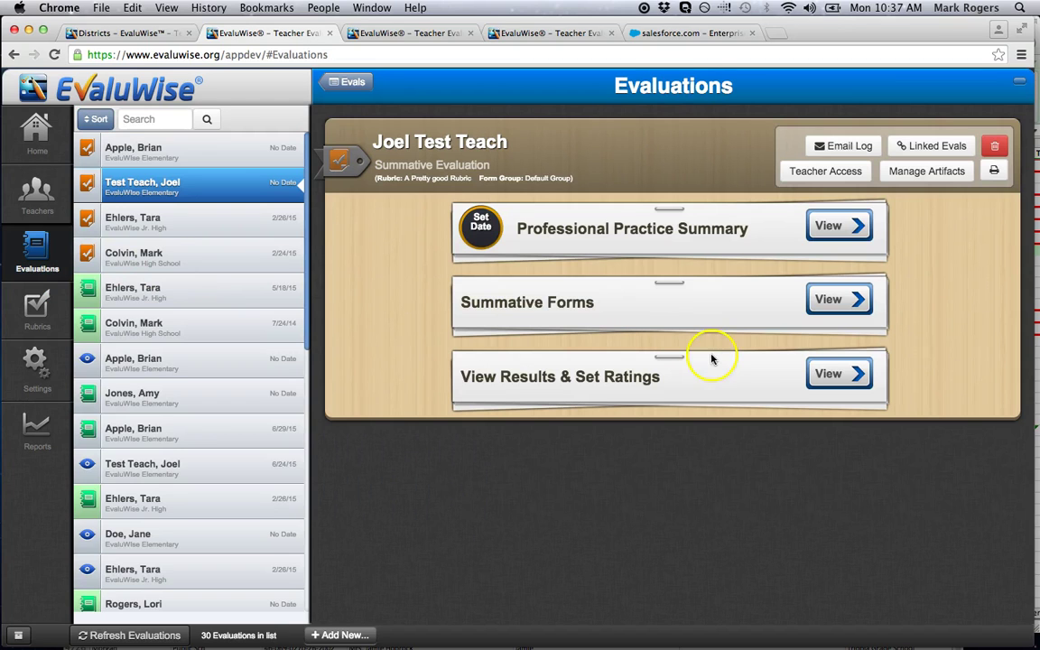
click(829, 373)
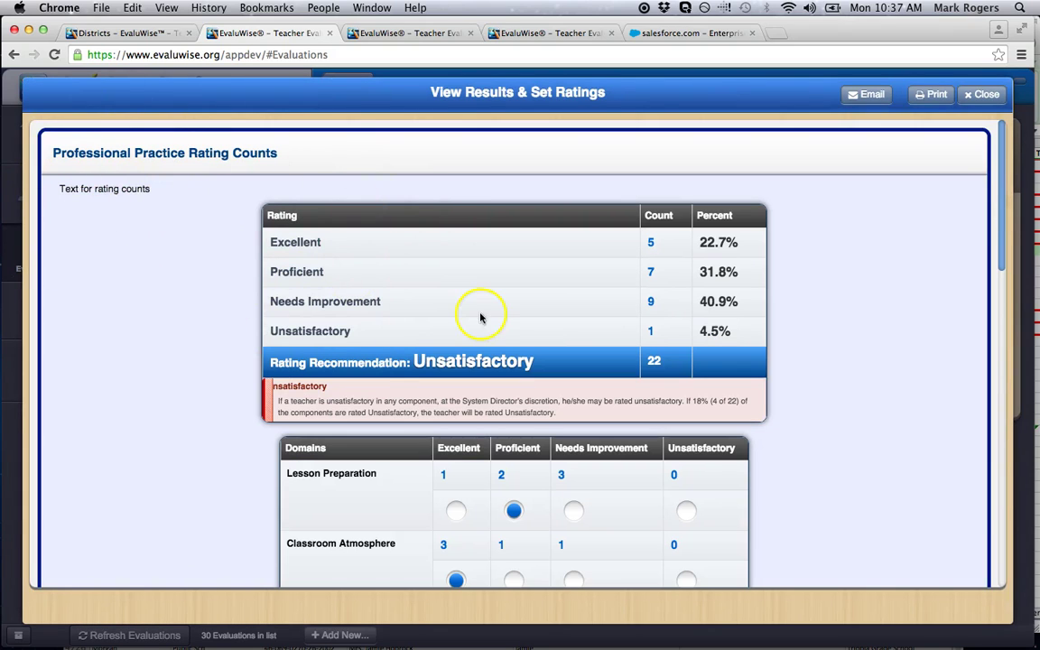
click(983, 94)
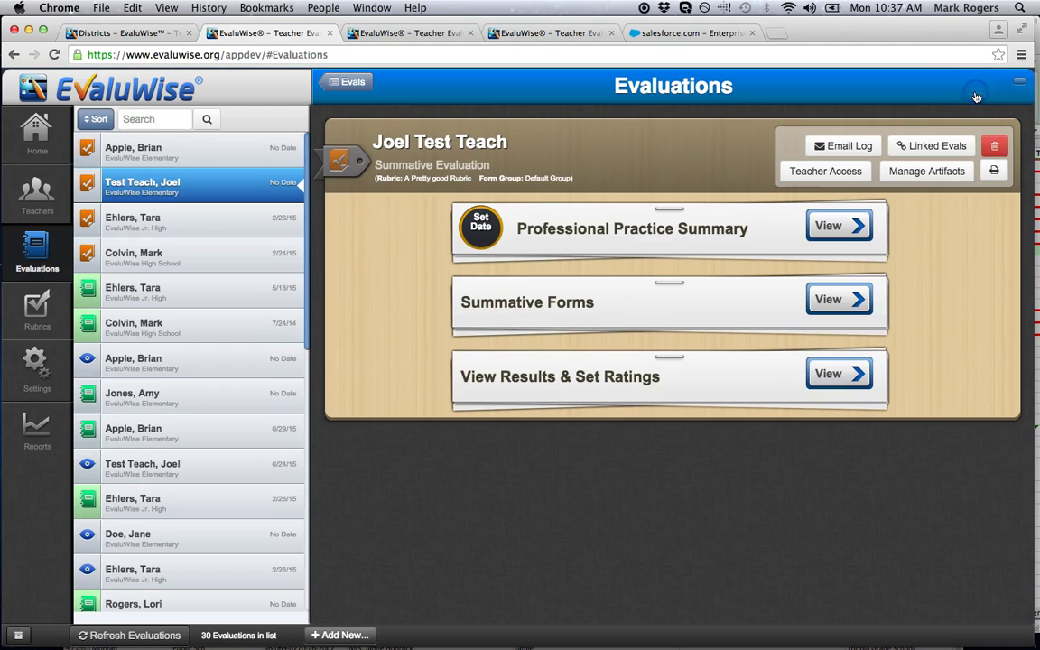
Step: Check the rubric's performance rules option against the rating recommendation in the summative evaluation's results
click(32, 309)
scroll(721, 450, down, 3)
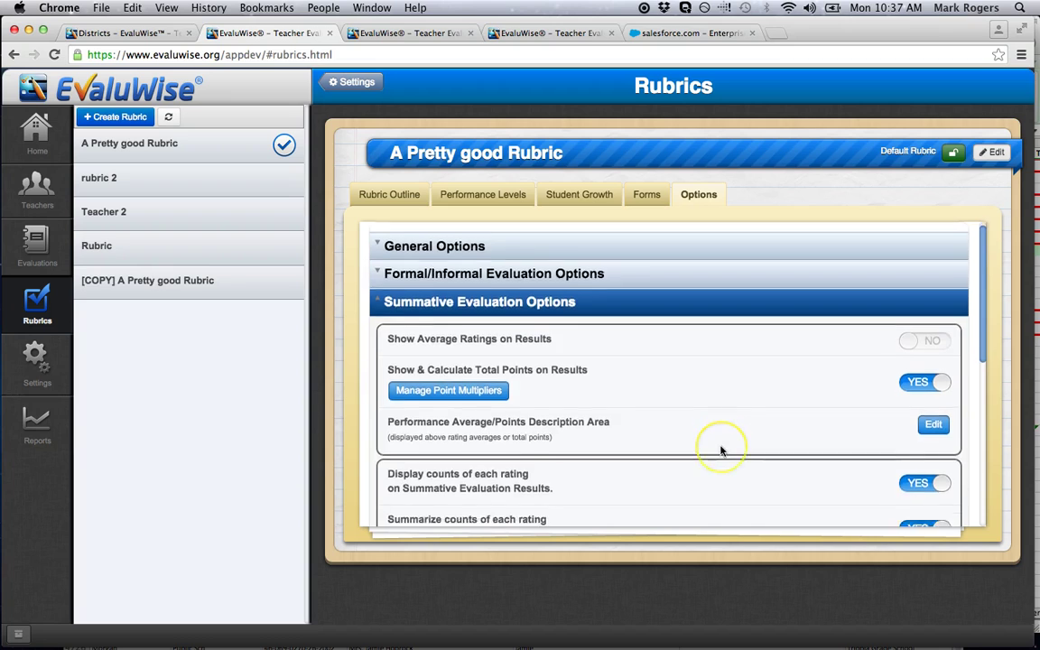
scroll(722, 451, down, 2)
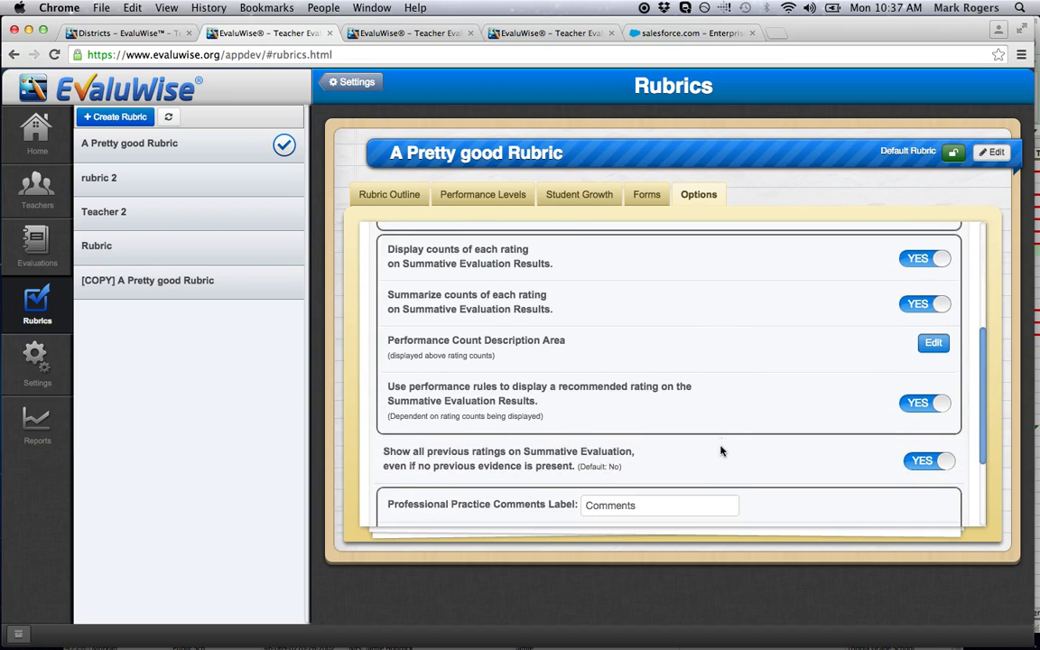
scroll(722, 451, down, 1)
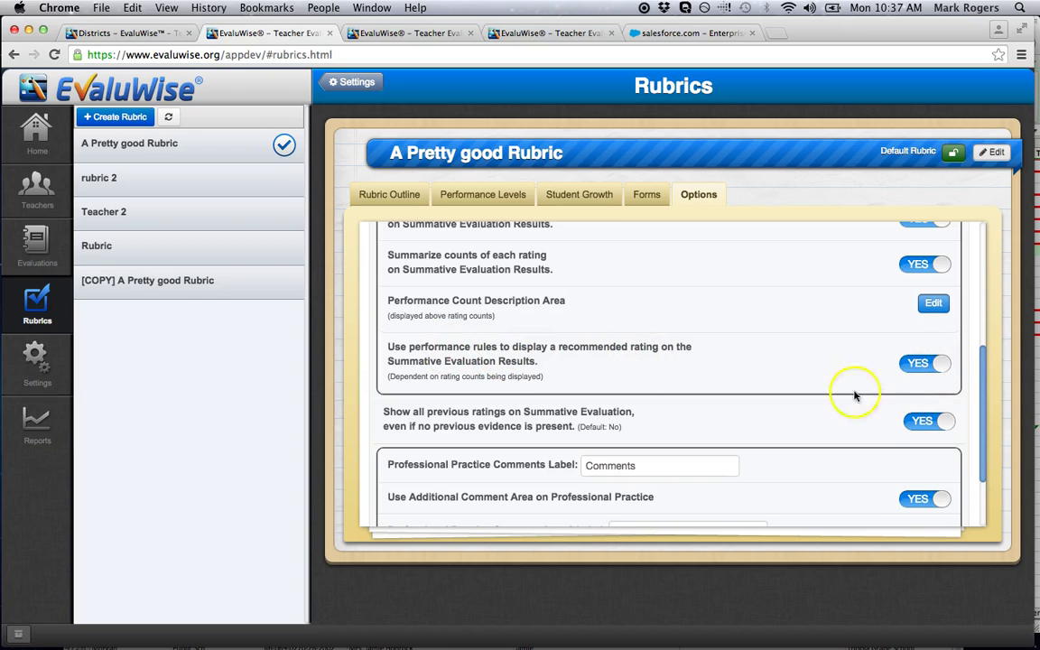
click(12, 236)
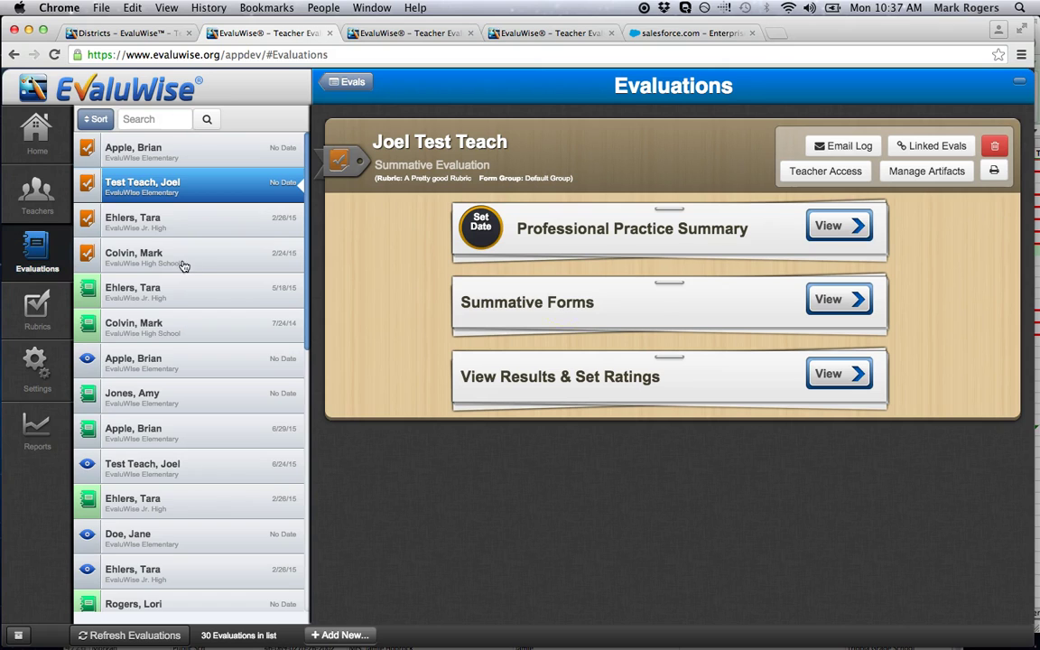
click(840, 384)
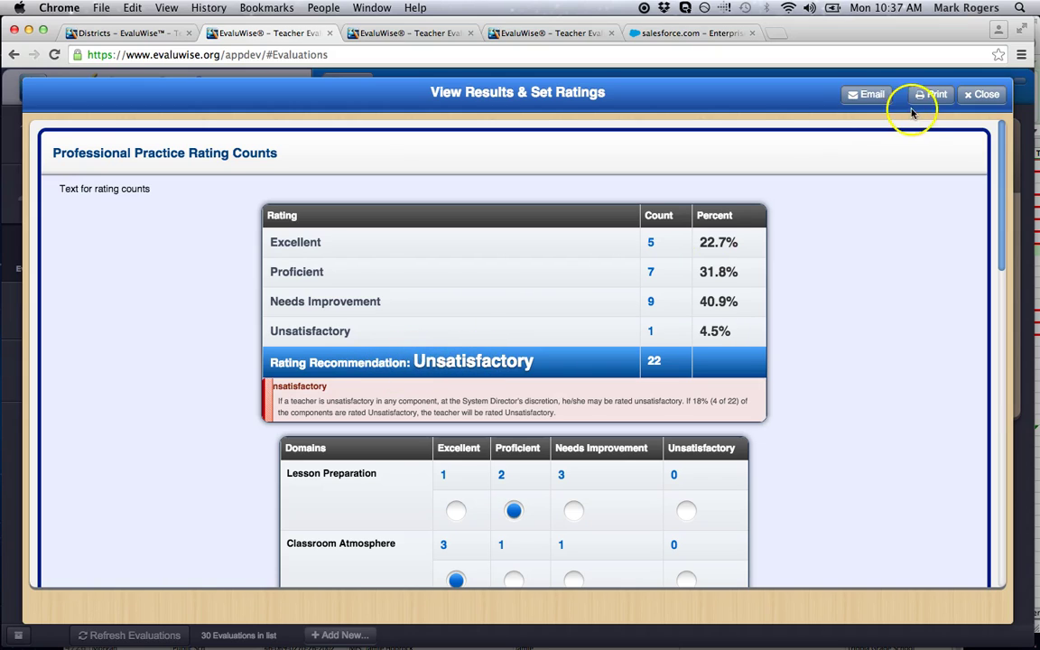
click(983, 96)
Step: Turn off showing all previous ratings on the summative evaluation when no previous evidence is present in A Pretty good Rubric
click(38, 305)
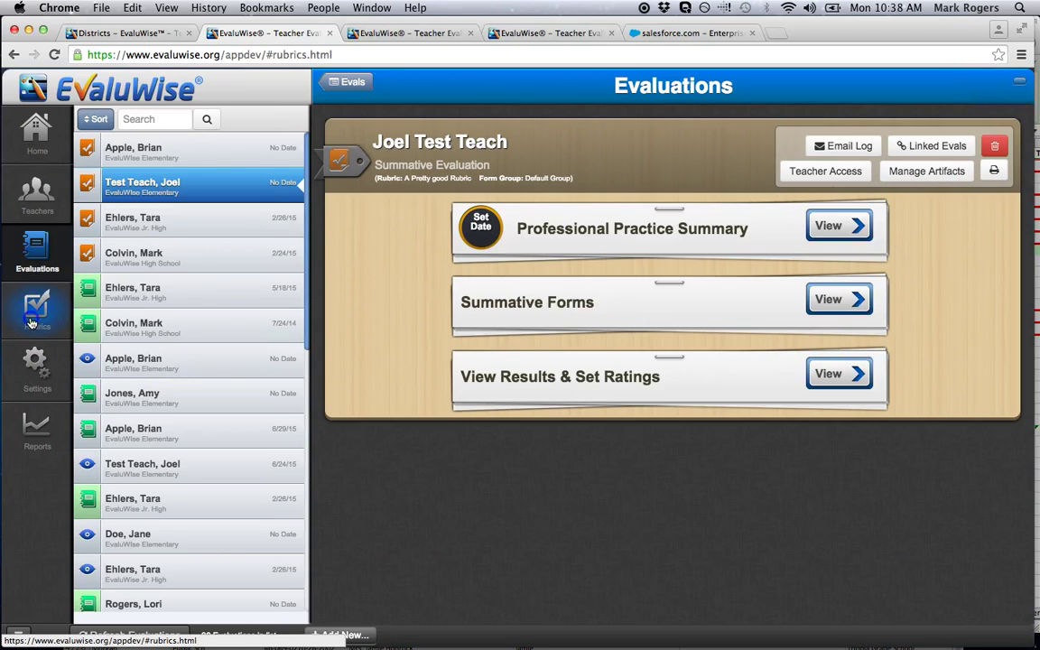
scroll(674, 421, down, 8)
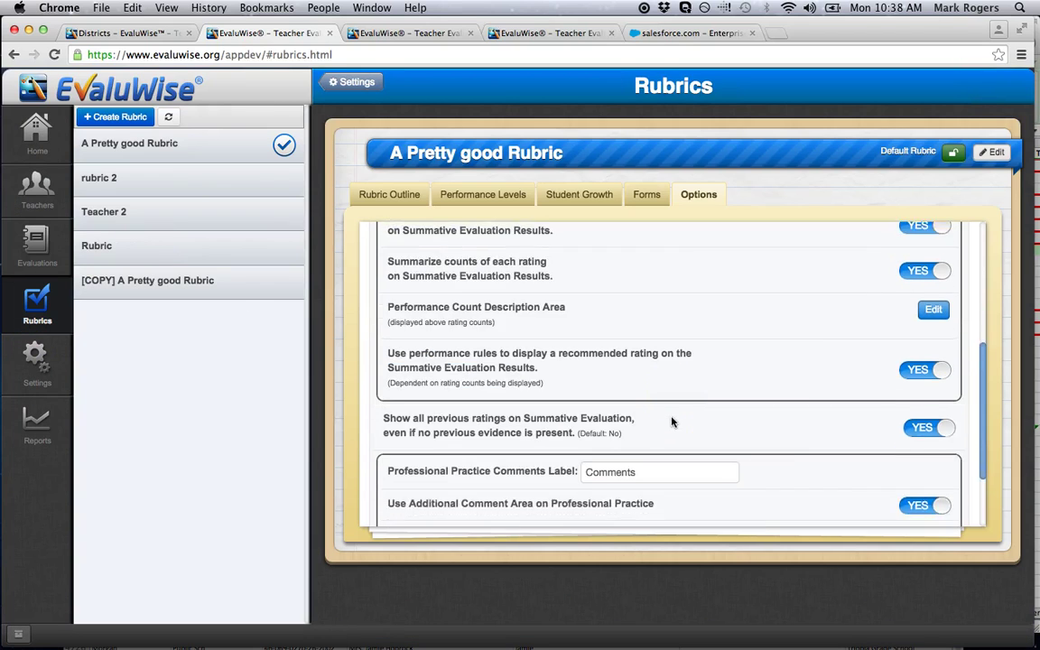
scroll(672, 422, down, 1)
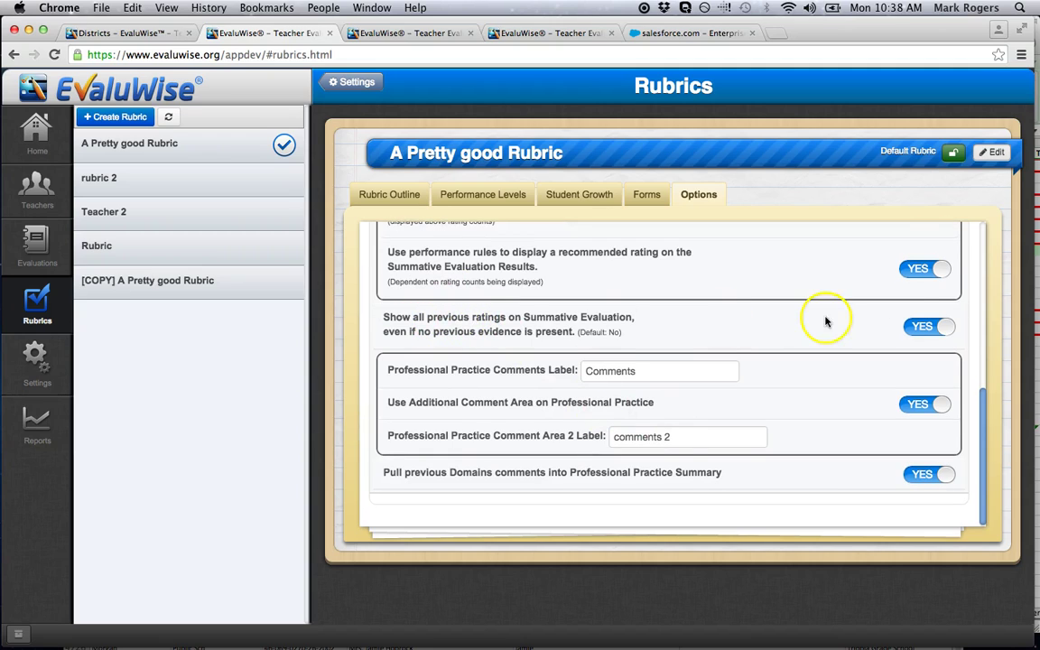
click(931, 325)
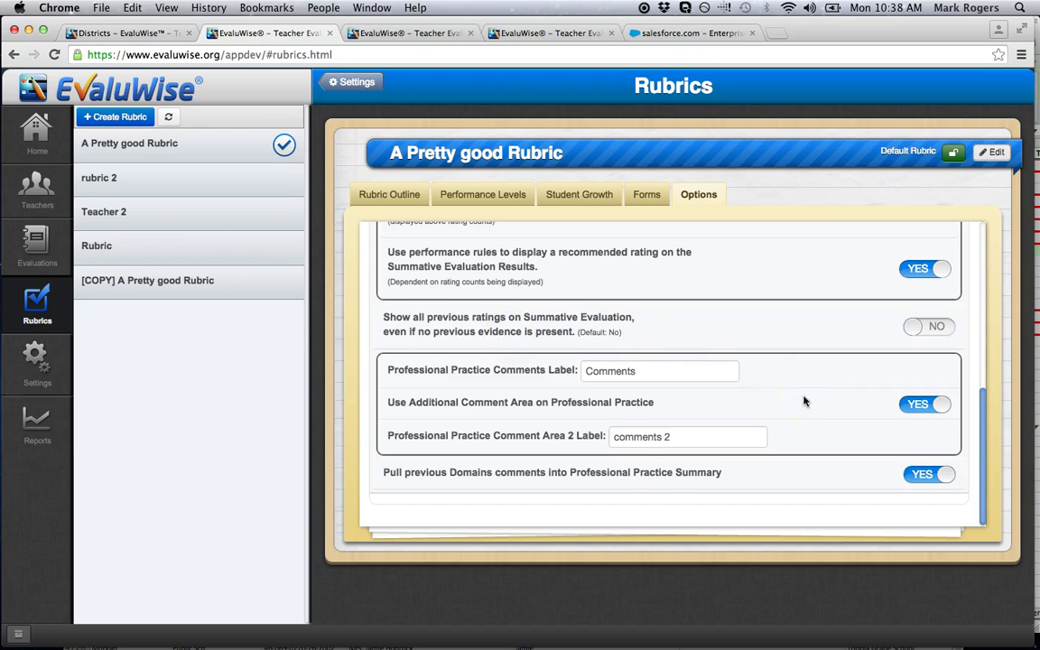
Step: Compare the rubric's Professional Practice comment label options with the comment areas under Lesson Preparation in the Professional Practice Summary
scroll(805, 402, down, 1)
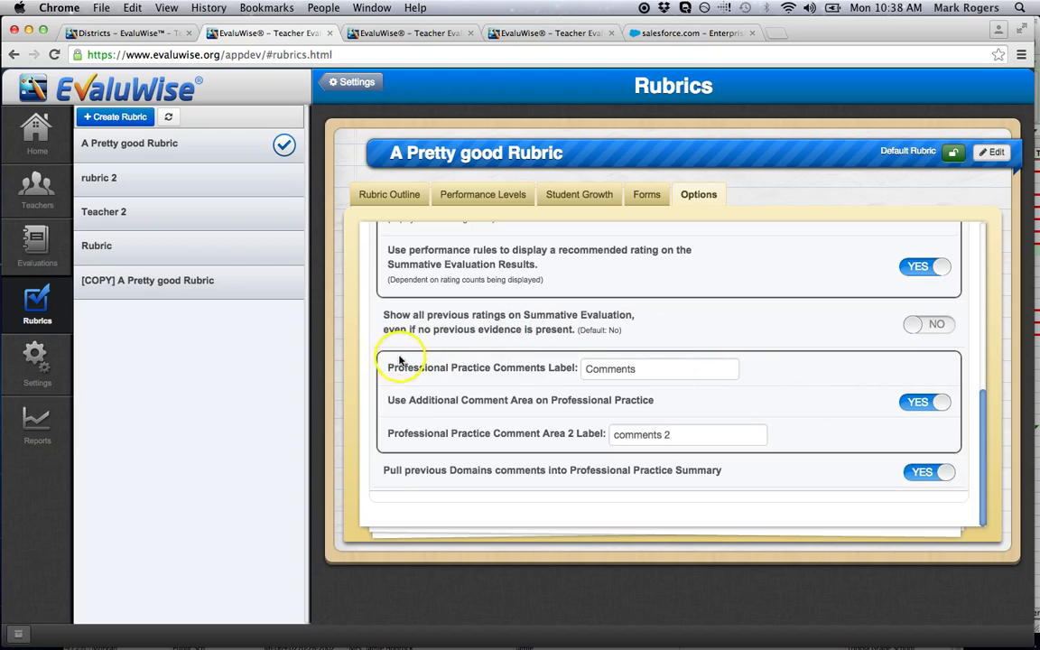
click(646, 375)
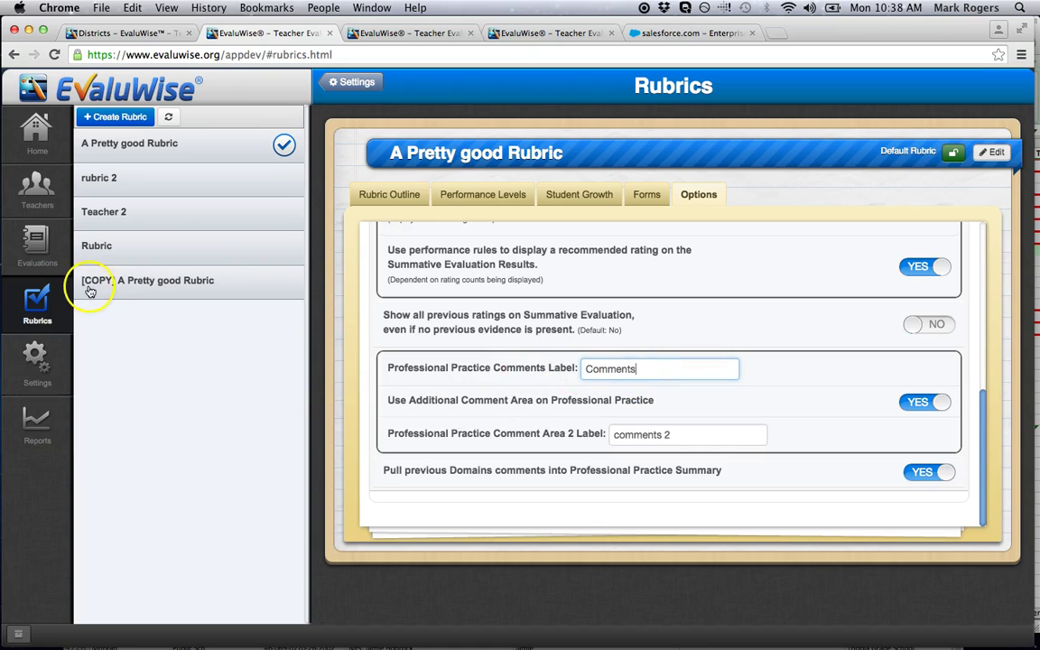
click(37, 244)
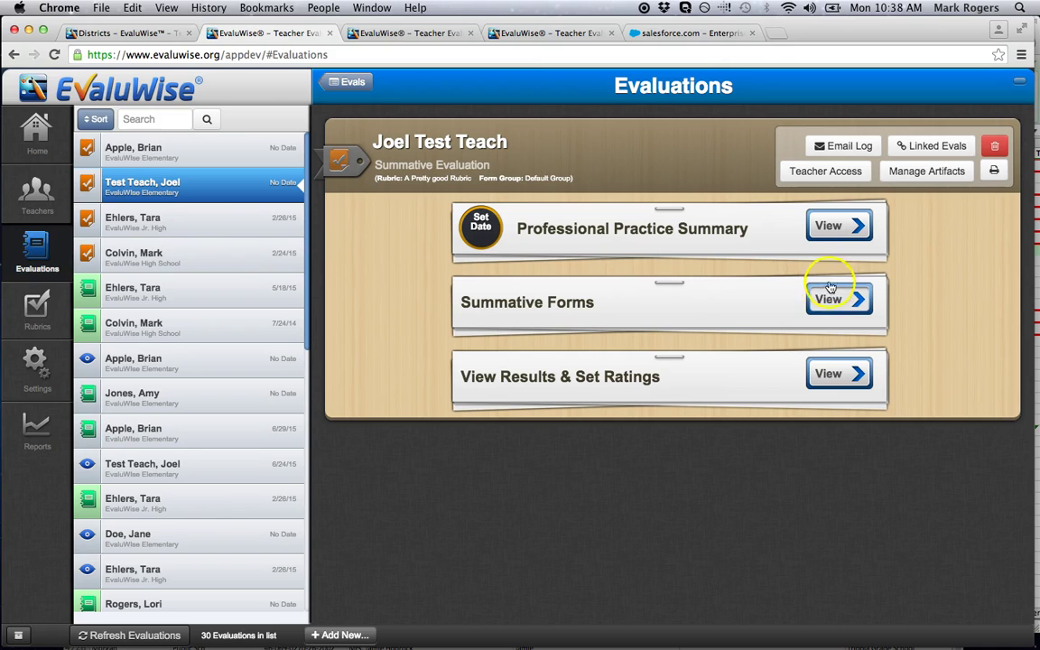
click(837, 225)
scroll(415, 401, down, 5)
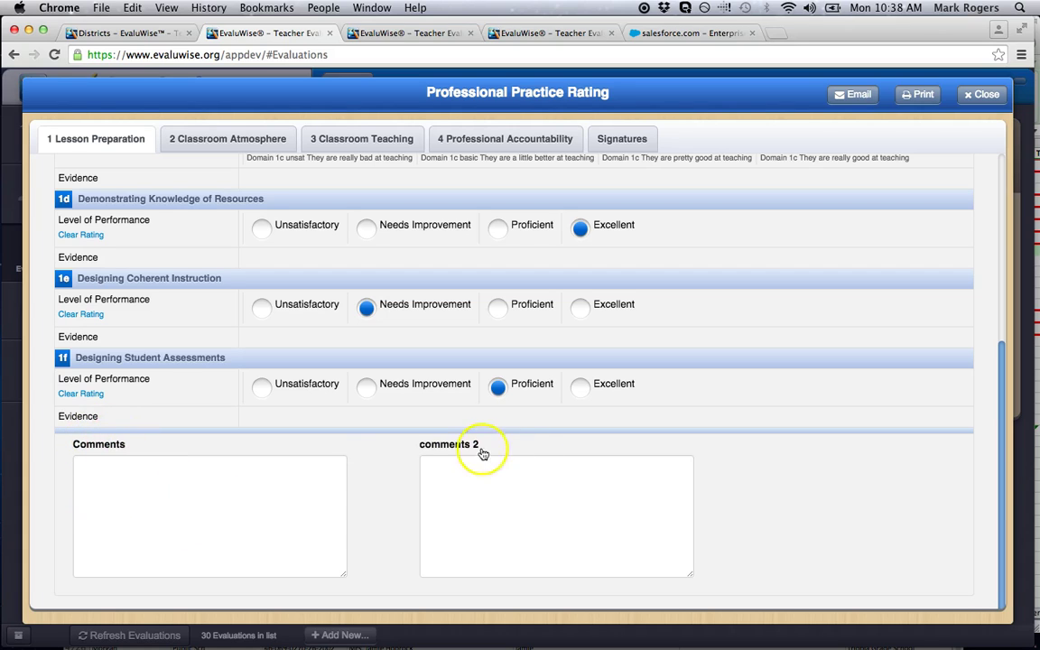
click(984, 94)
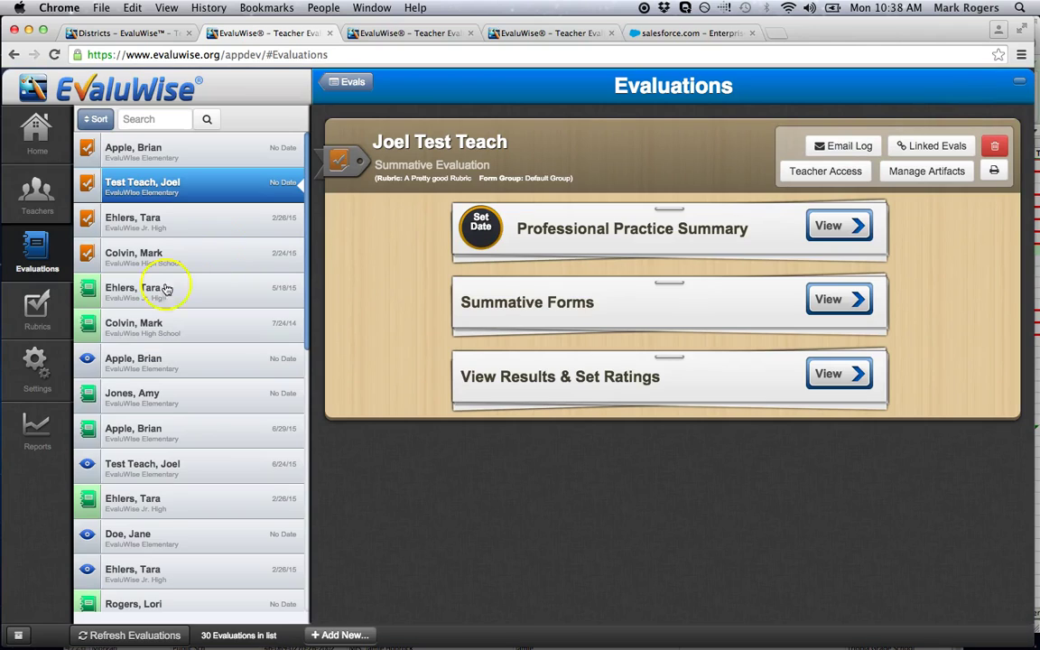
Step: Examine the option that pulls previous Domains comments into the Professional Practice Summary in the rubric's summative evaluation settings
click(39, 305)
scroll(656, 467, down, 5)
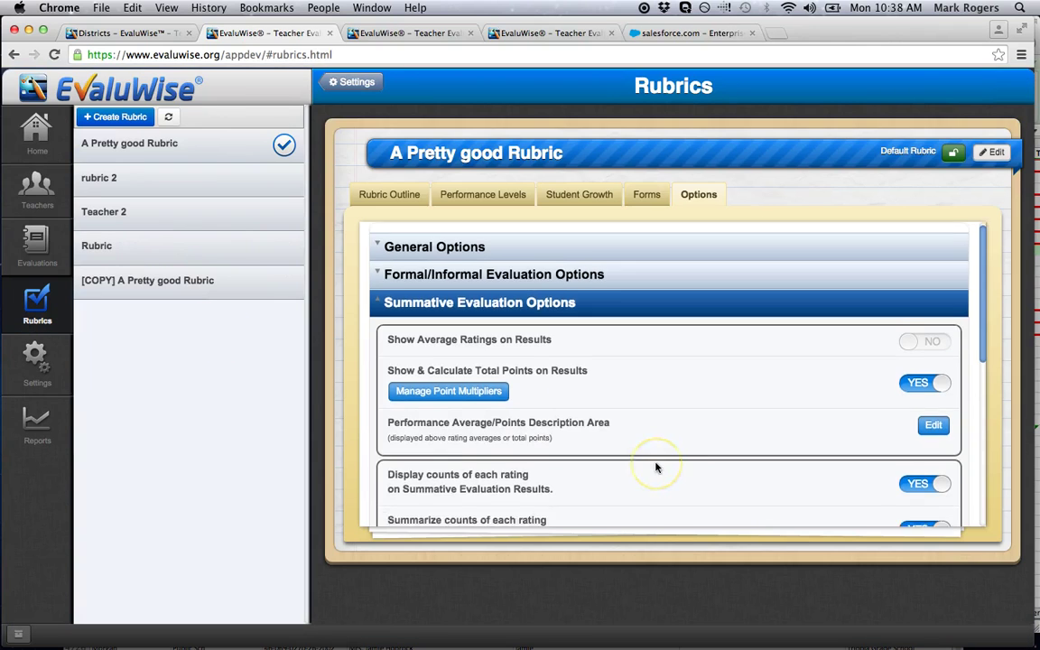
scroll(657, 467, down, 7)
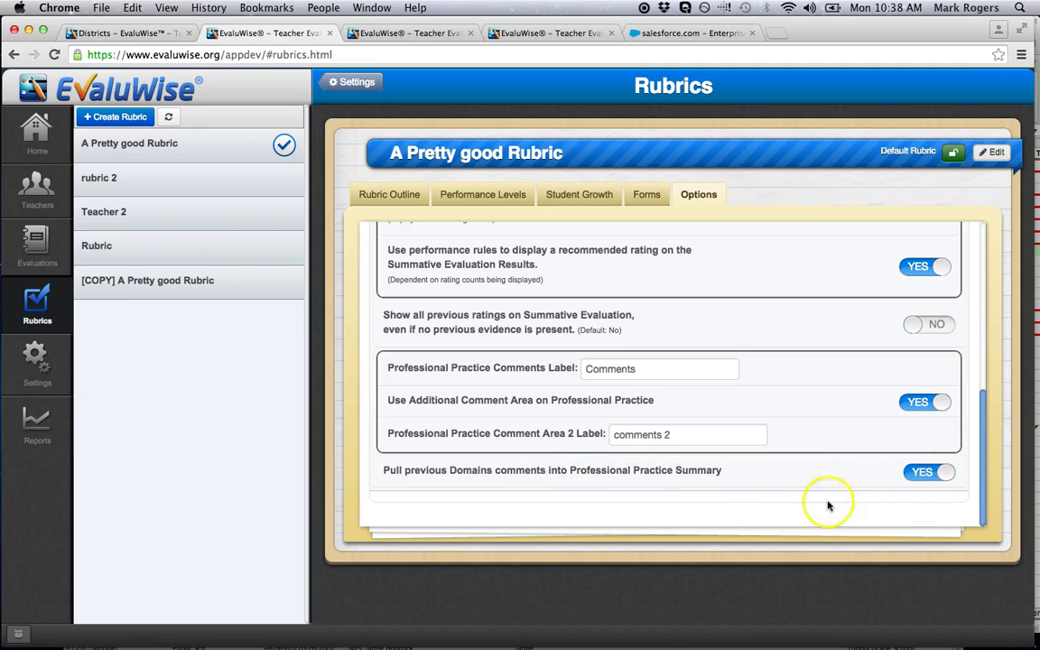
Step: Inspect the comment areas of all four domains in the evaluation's Professional Practice Summary, and return to the rubric's options
click(38, 249)
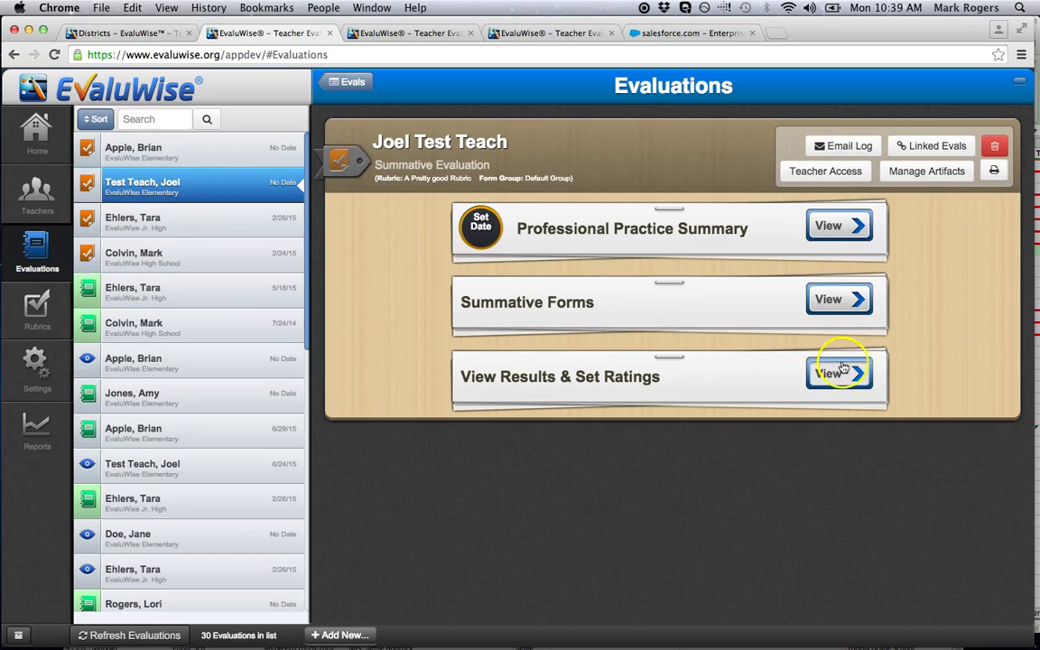
click(839, 227)
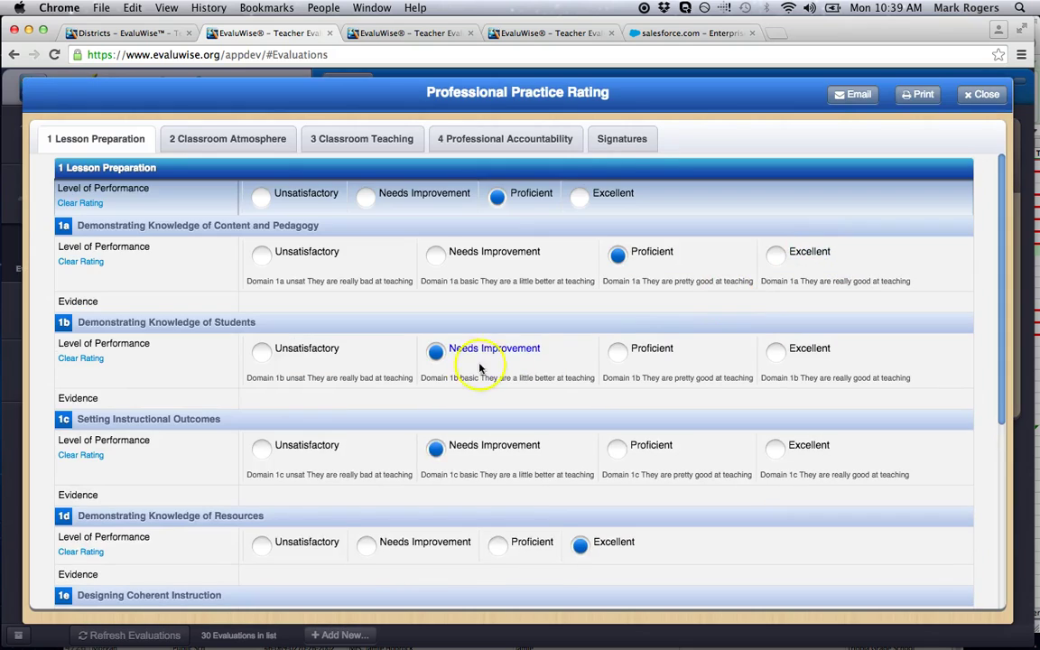
scroll(469, 366, down, 5)
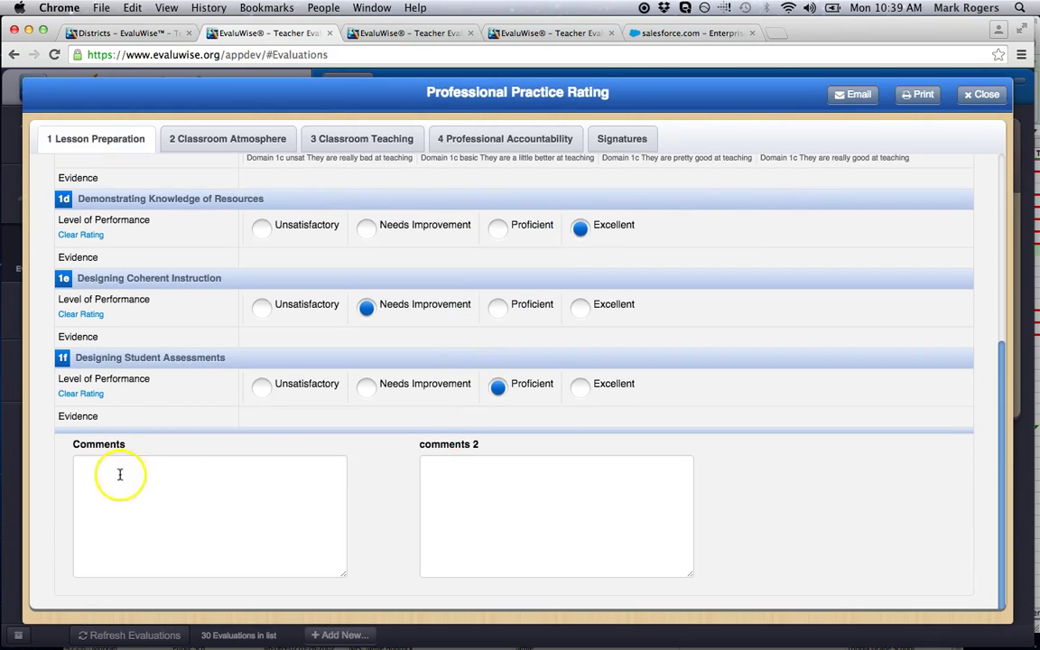
click(233, 140)
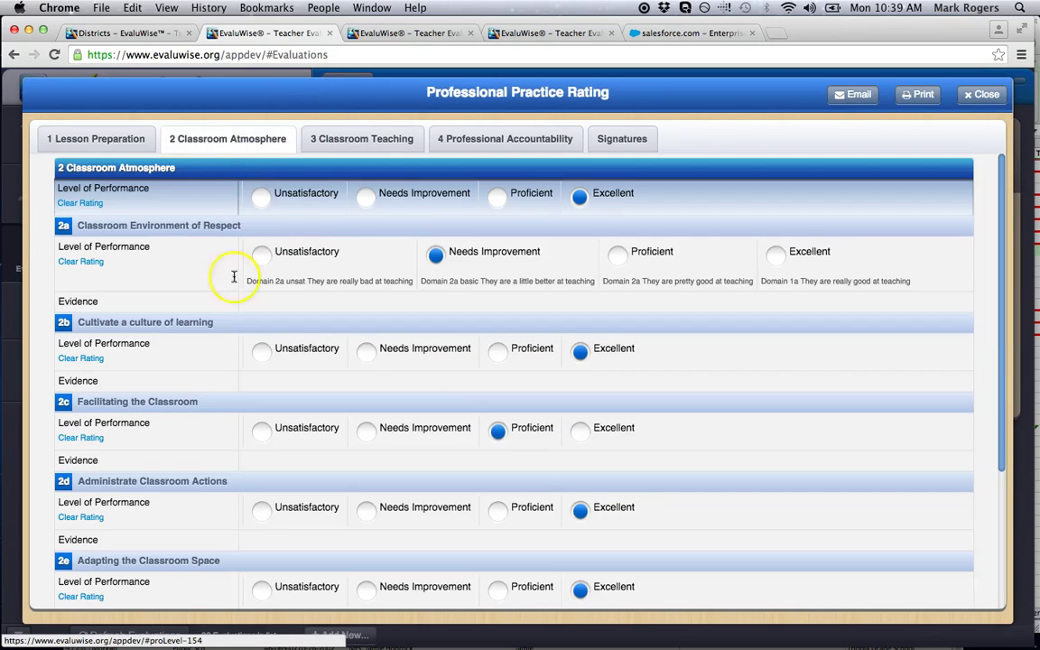
scroll(210, 417, down, 5)
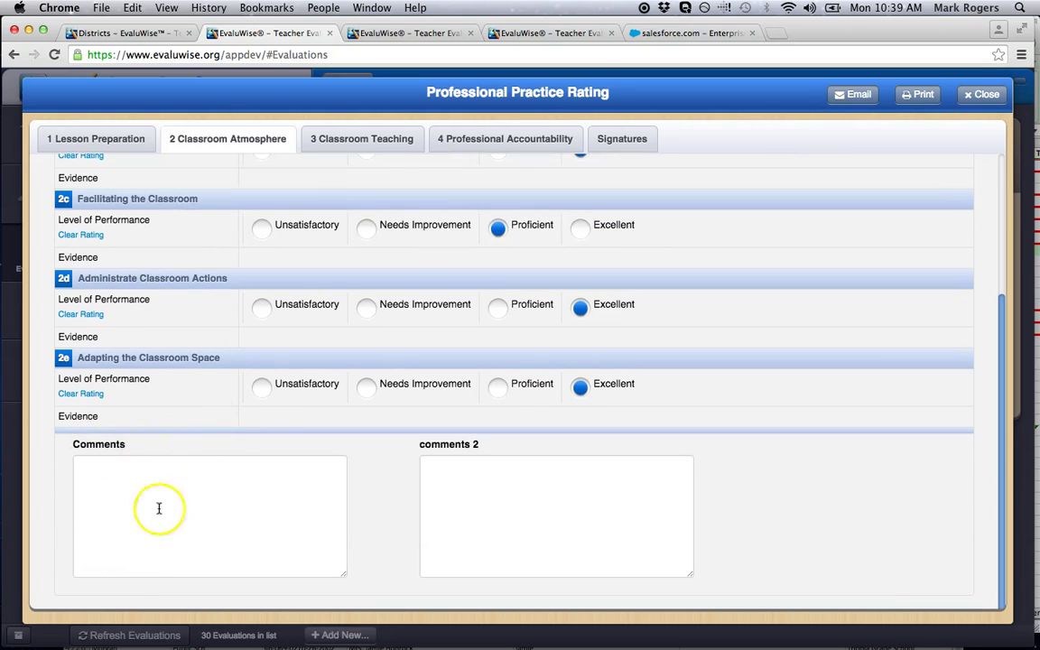
click(379, 137)
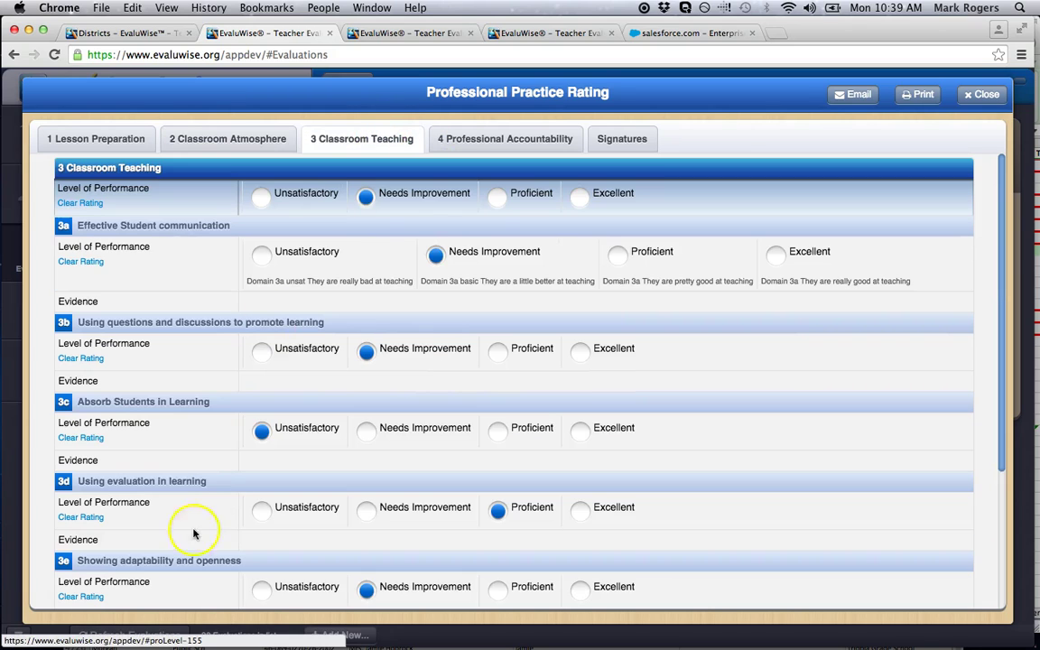
scroll(186, 548, down, 5)
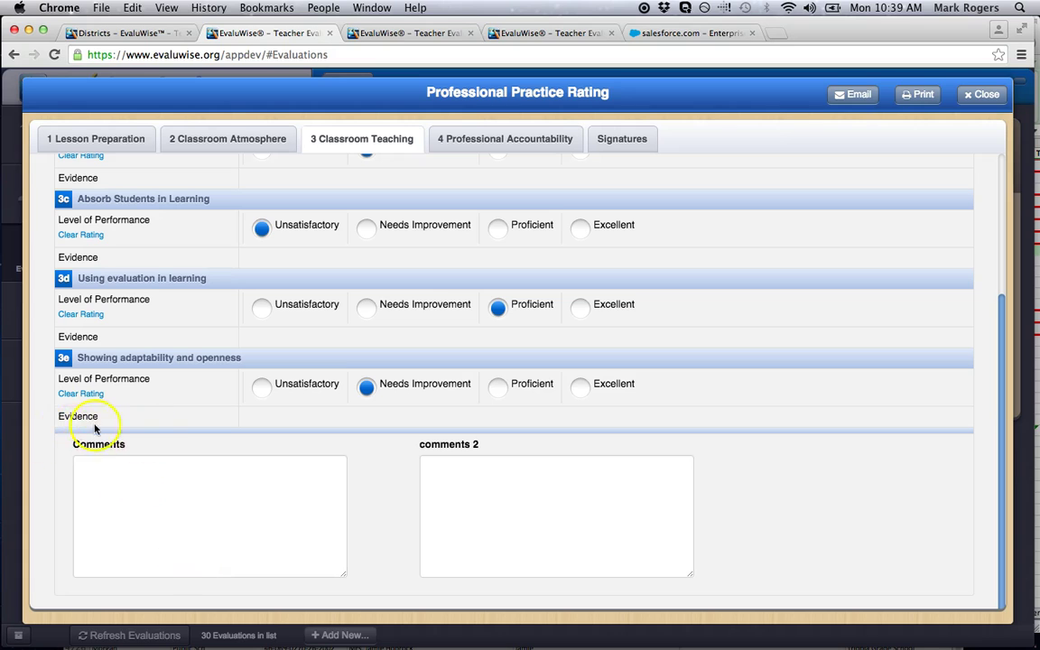
click(495, 140)
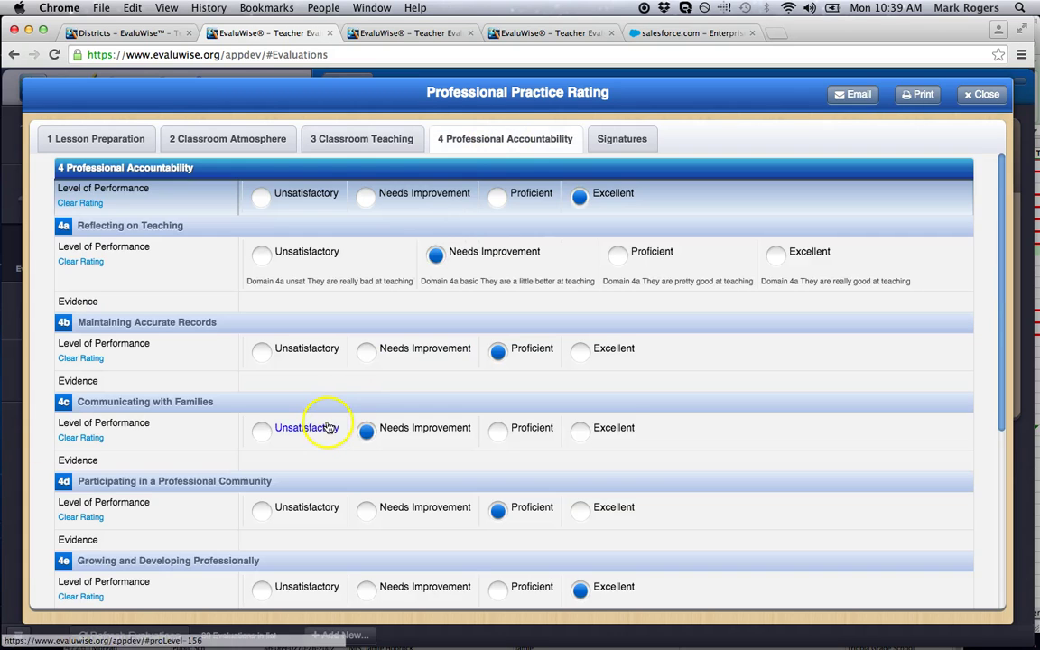
scroll(330, 427, down, 5)
scroll(330, 427, down, 2)
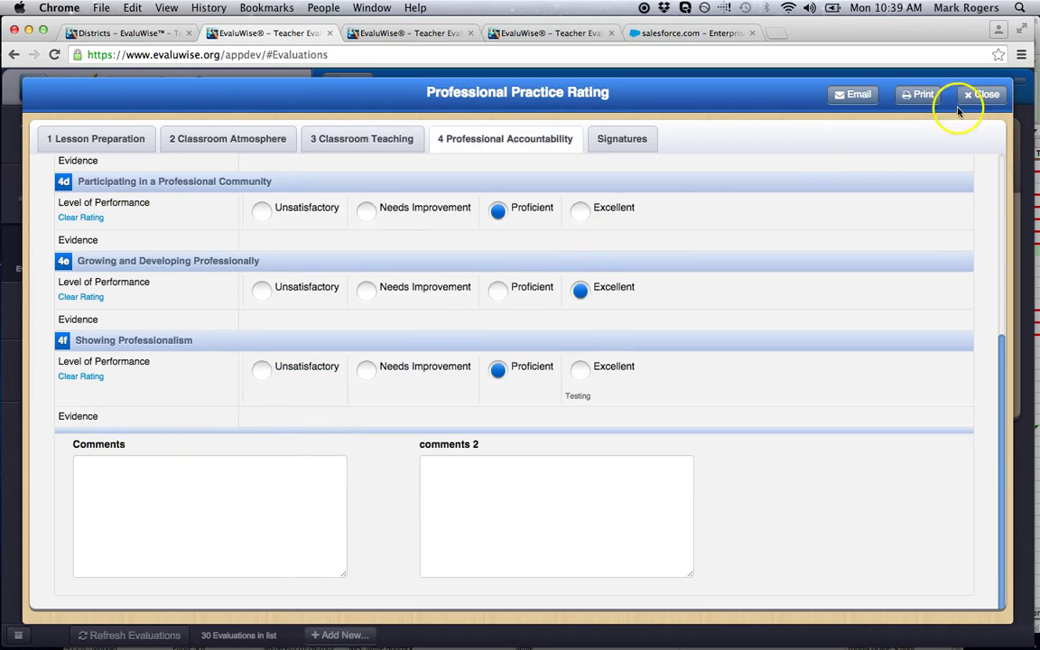
click(992, 94)
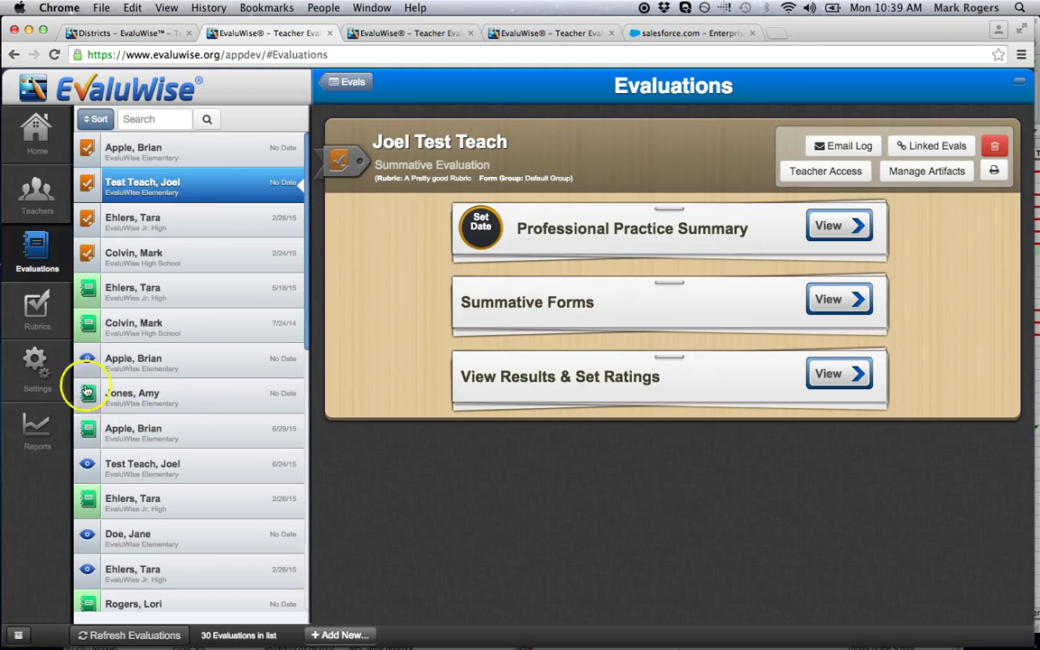
click(36, 302)
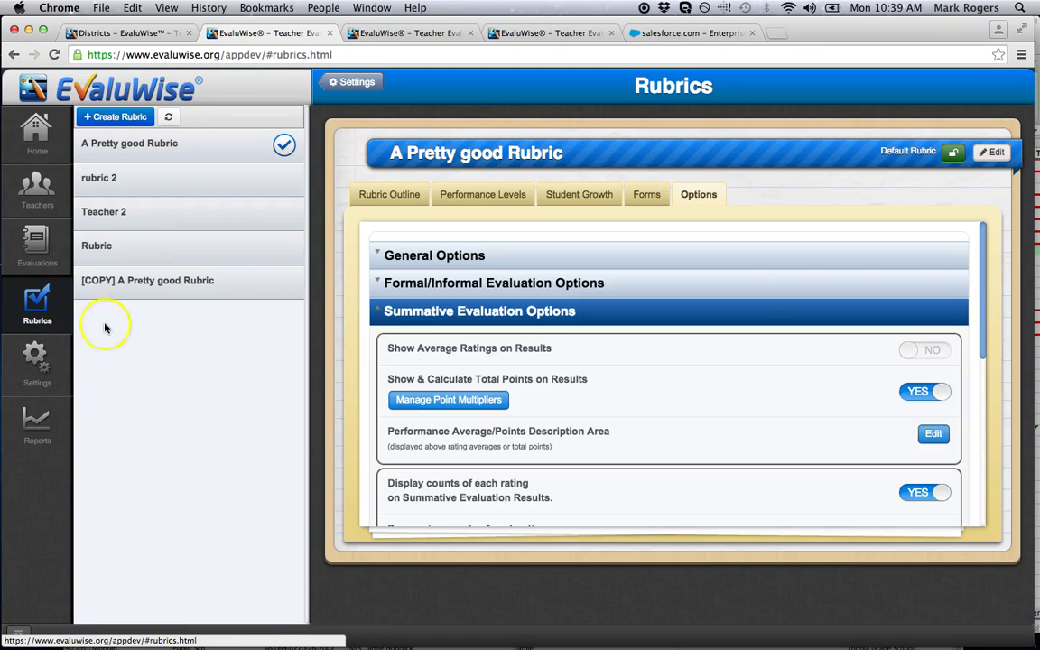